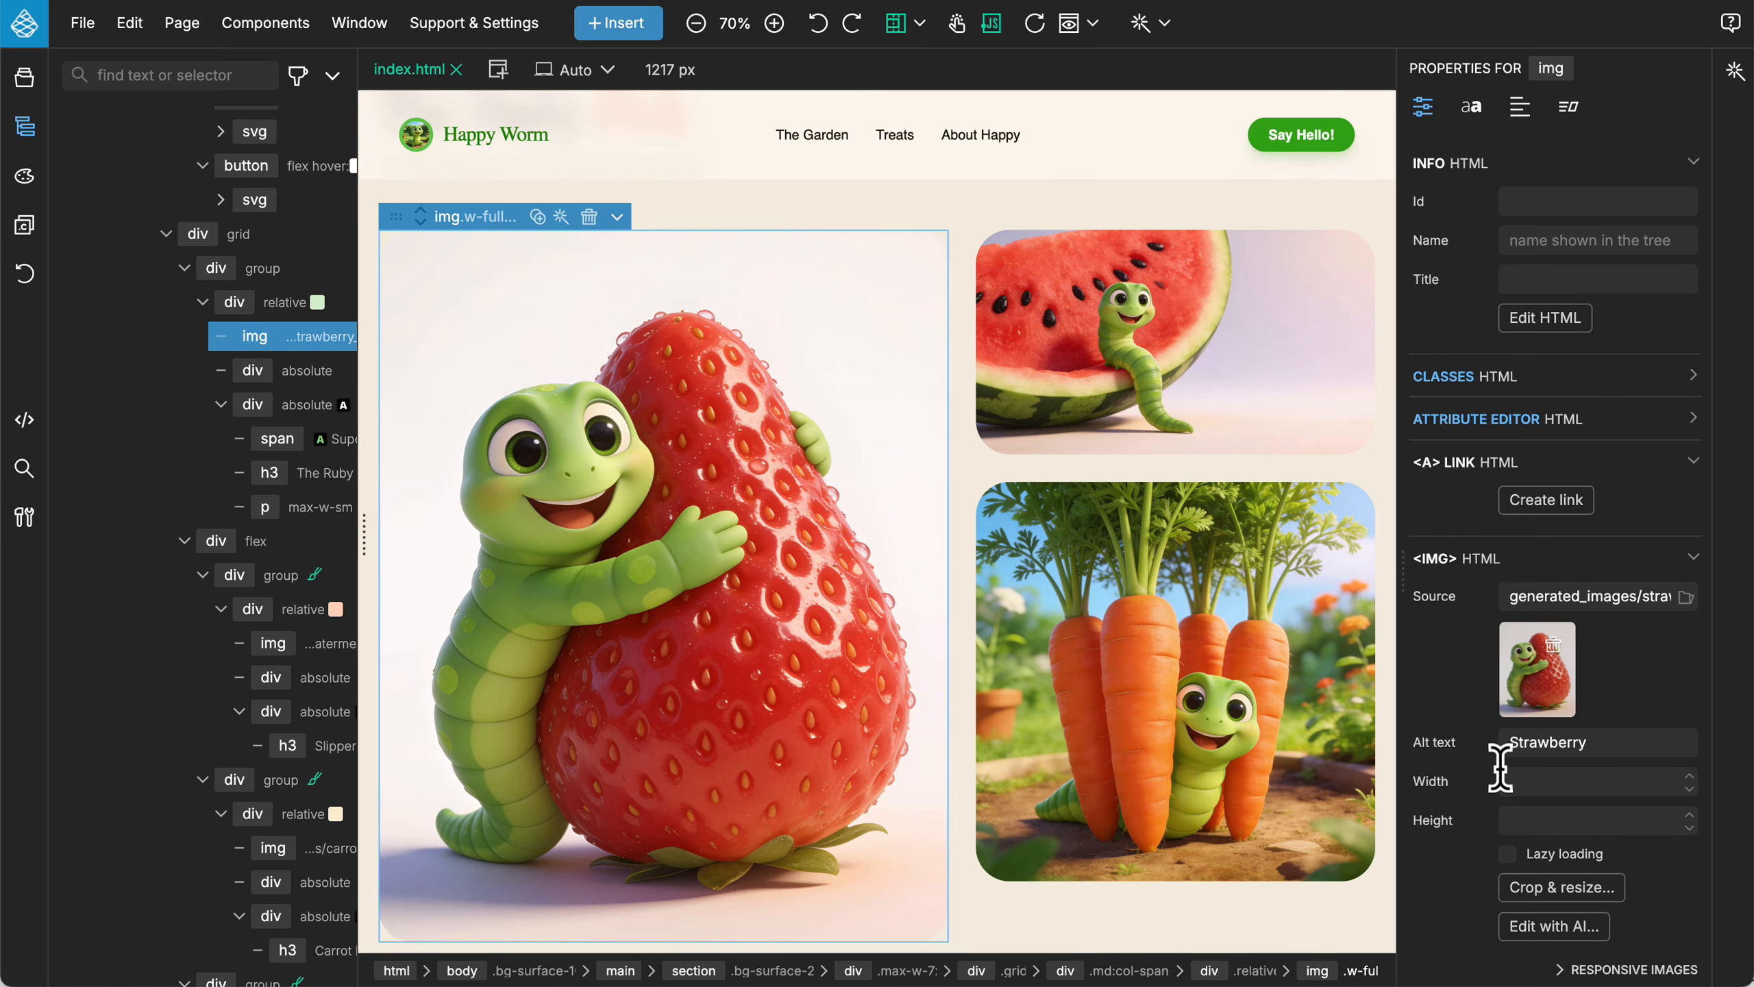
Generate an AI edit of the strawberry image with the prompt "remove worm's hands" and apply it to the page
{"action": "left_click", "coordinate": [1574, 929]}
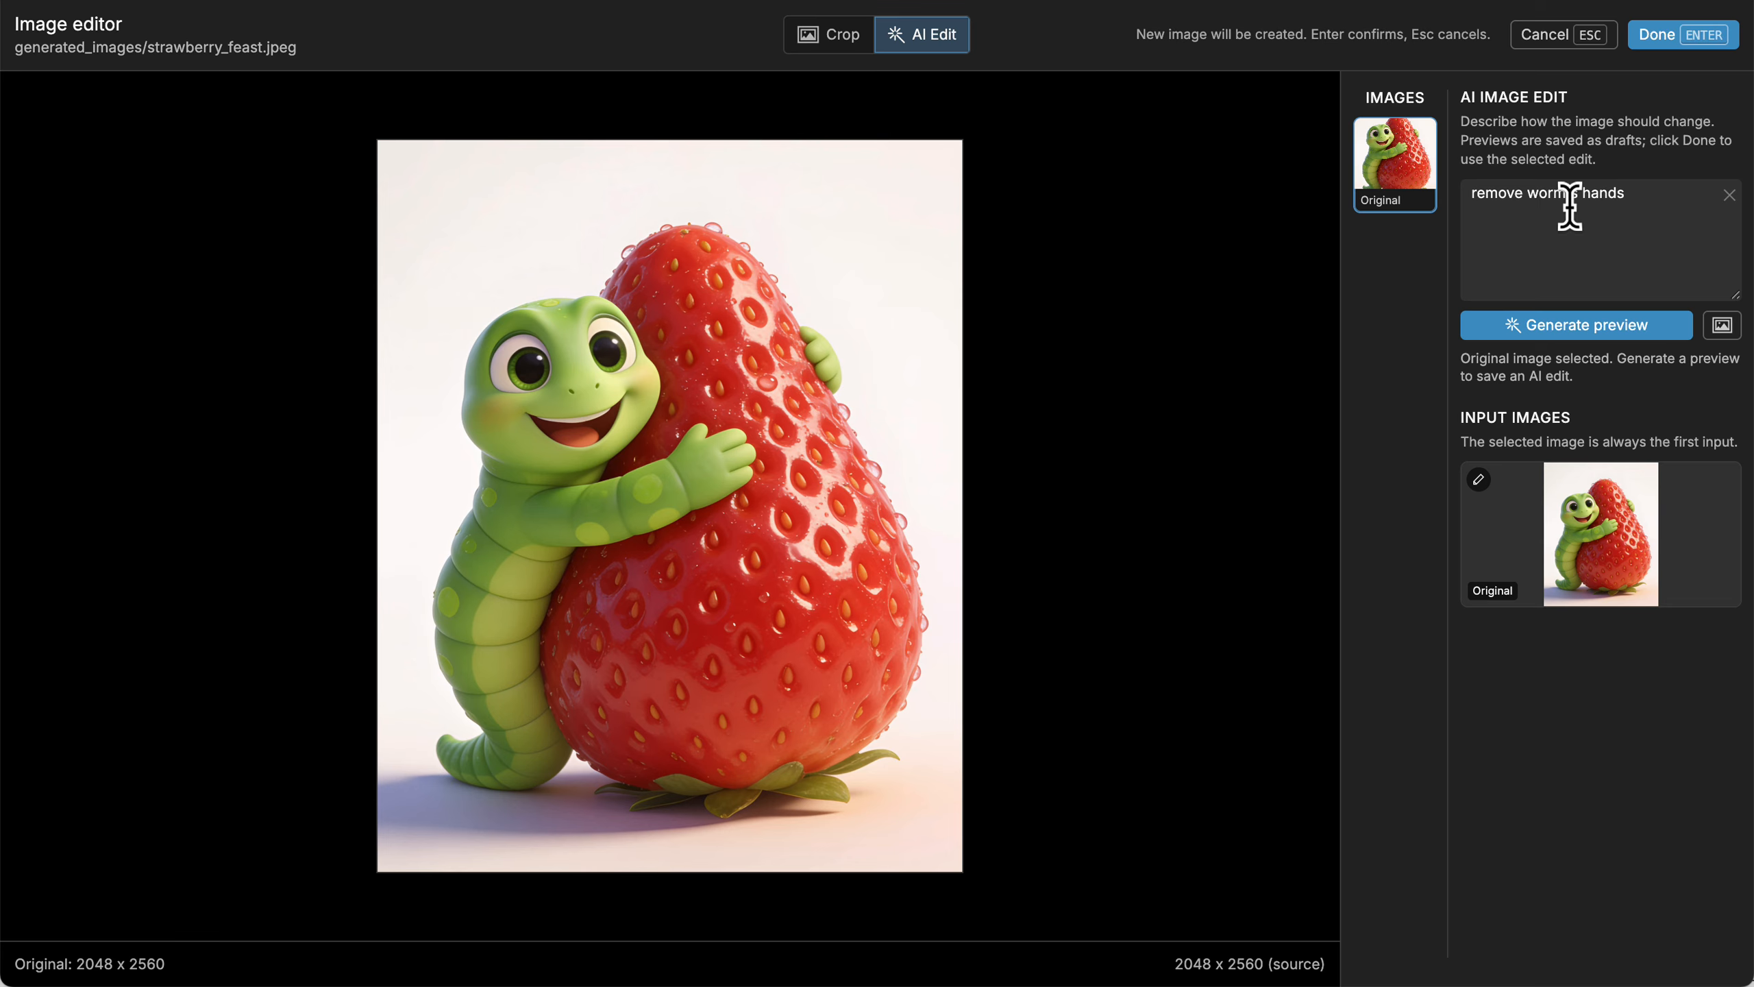
{"action": "left_click_drag", "start_coordinate": [1628, 194], "coordinate": [1472, 188]}
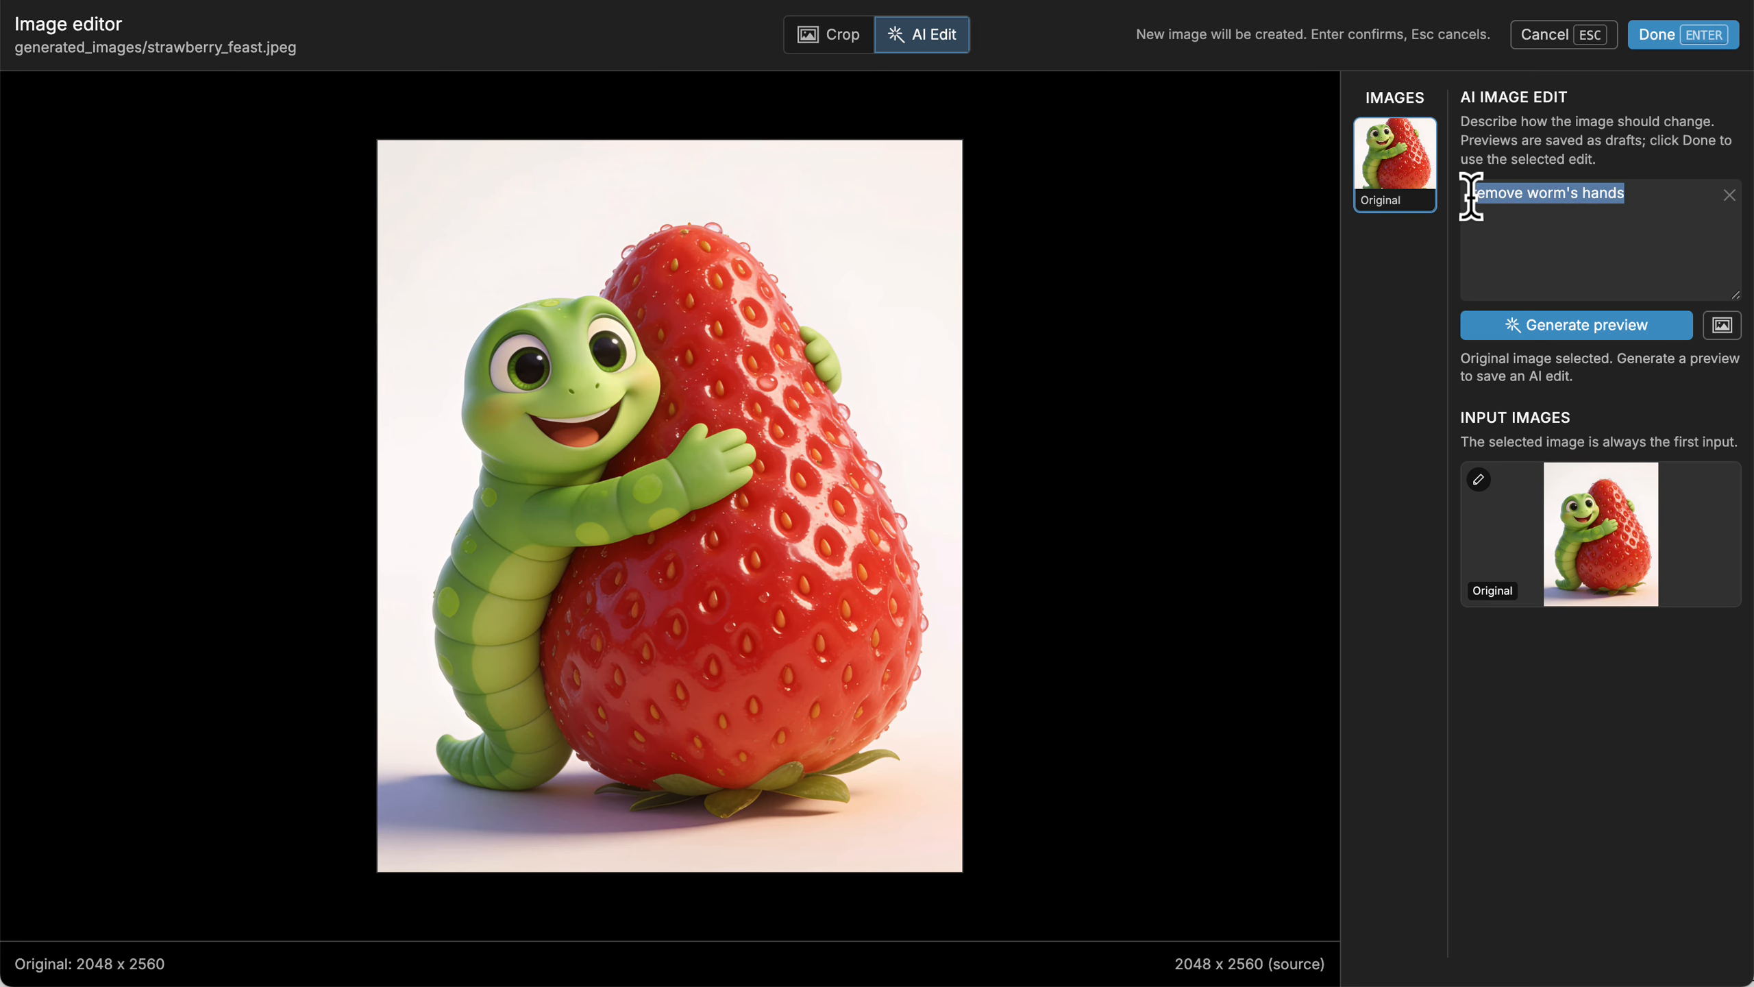
{"action": "left_click", "coordinate": [1503, 235]}
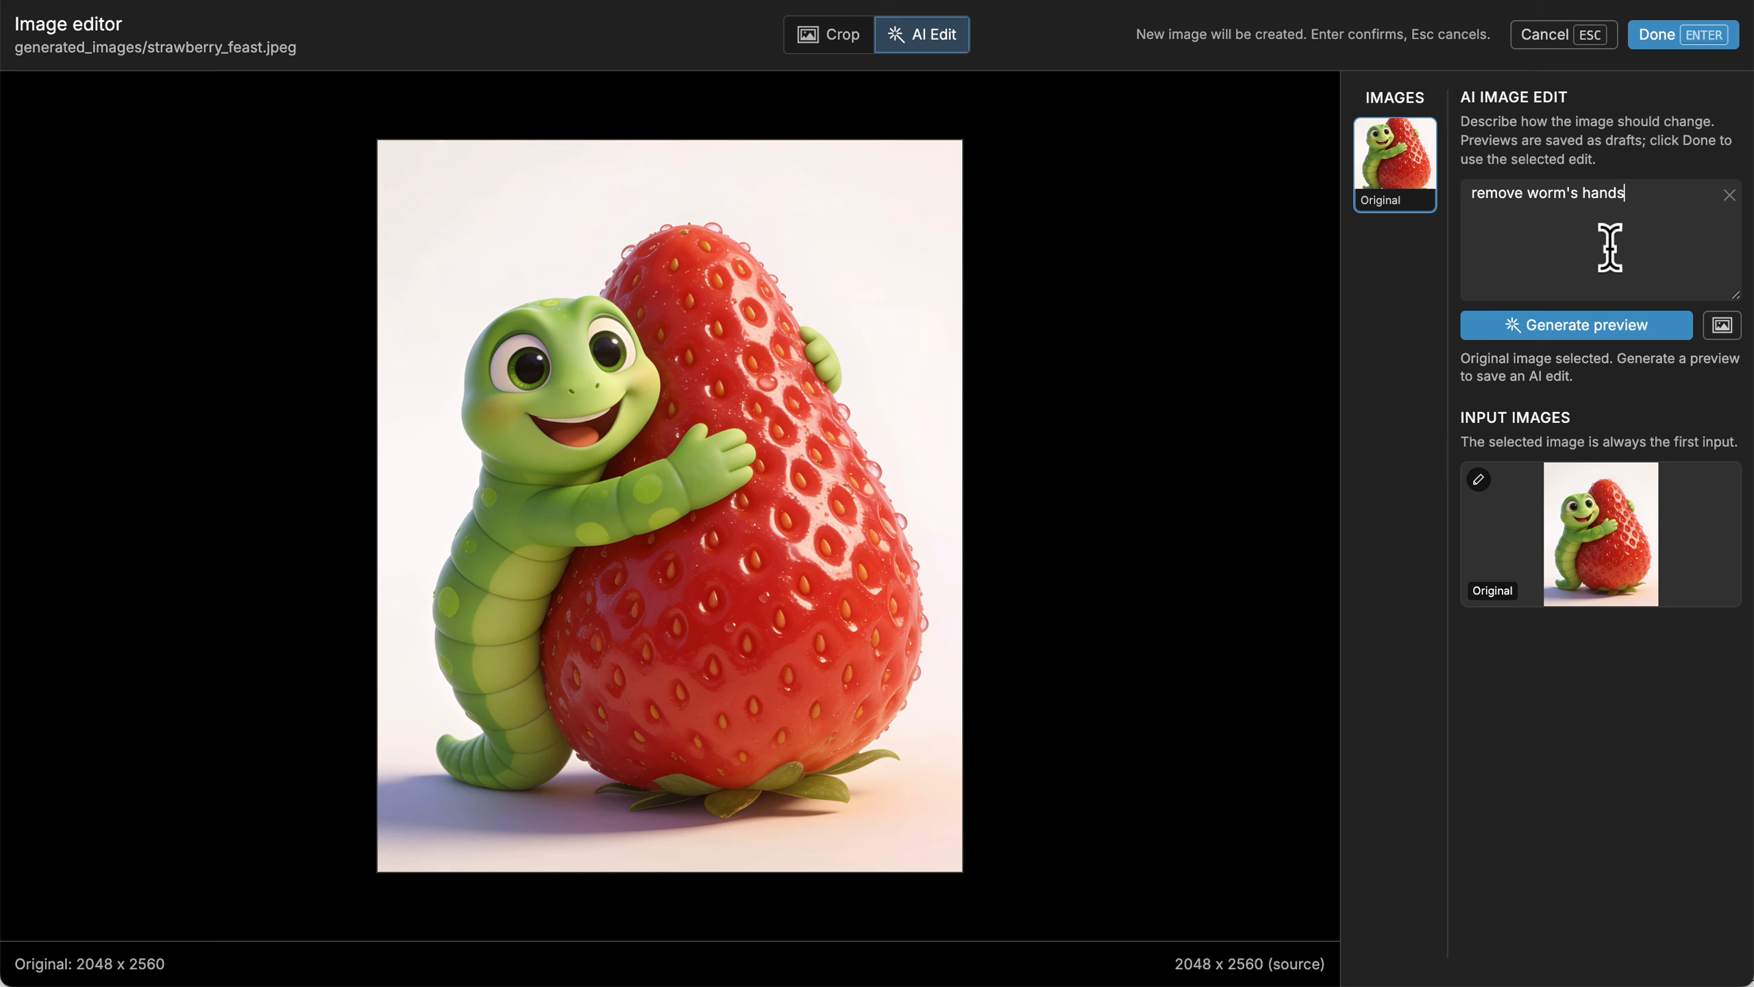
{"action": "left_click", "coordinate": [1579, 325]}
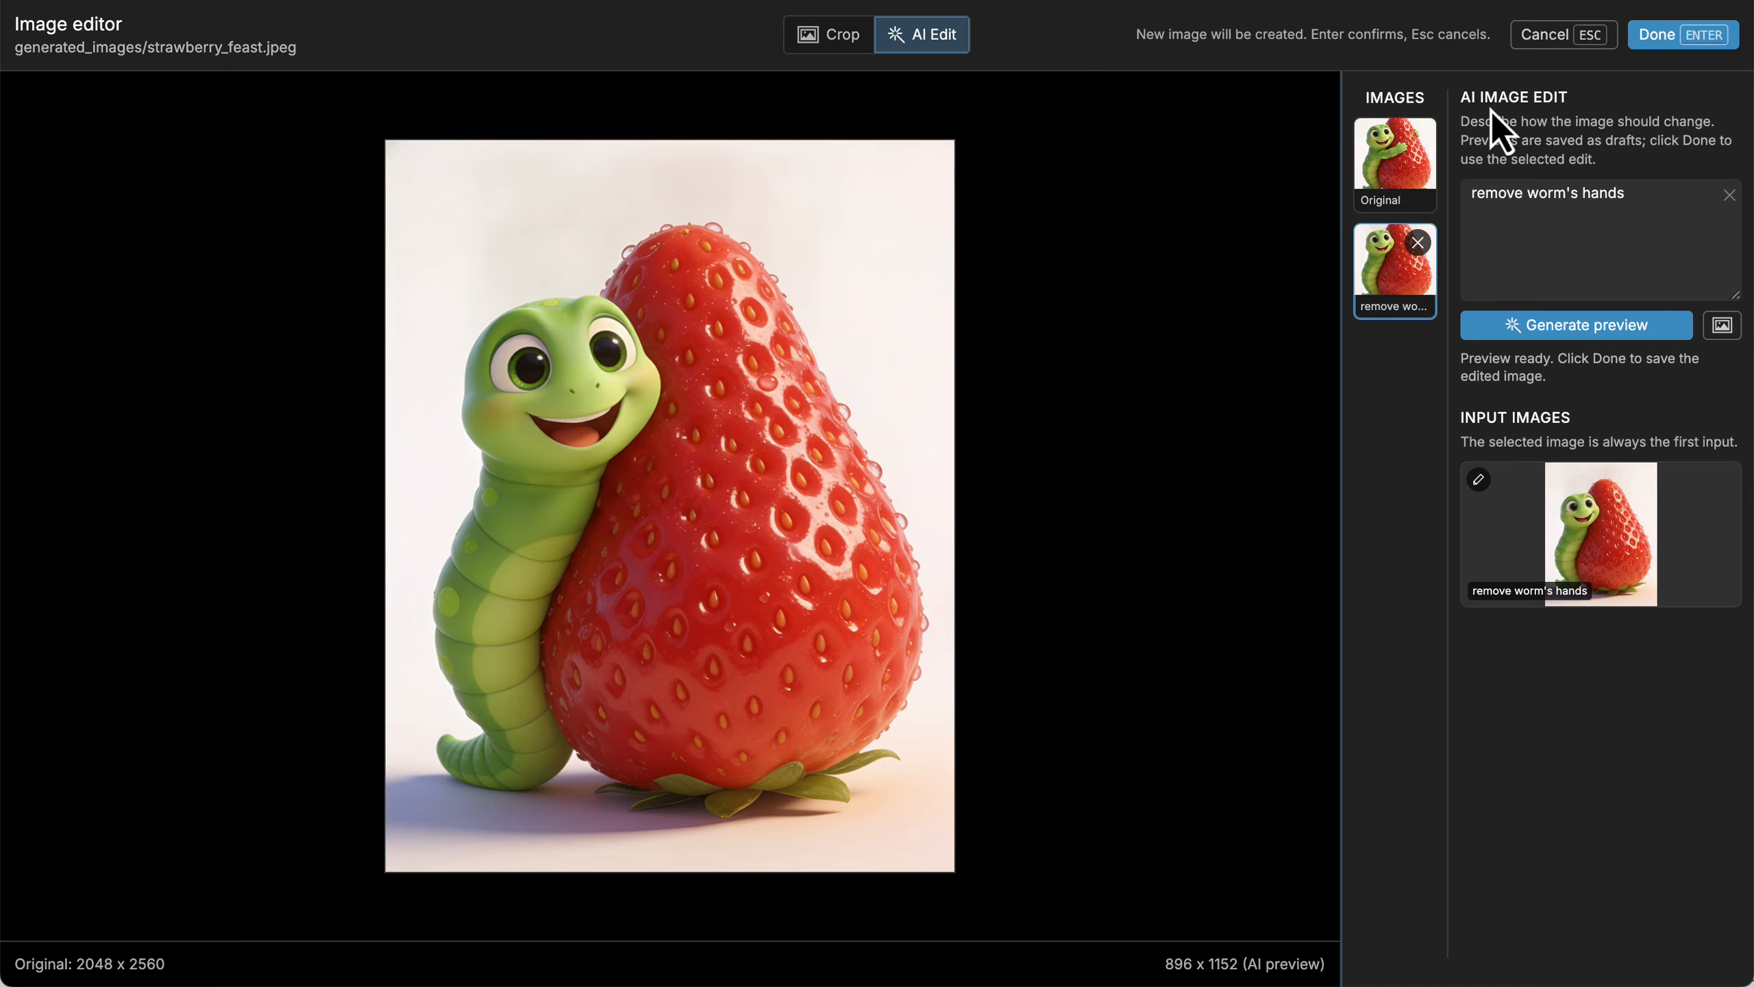
{"action": "left_click", "coordinate": [1660, 39]}
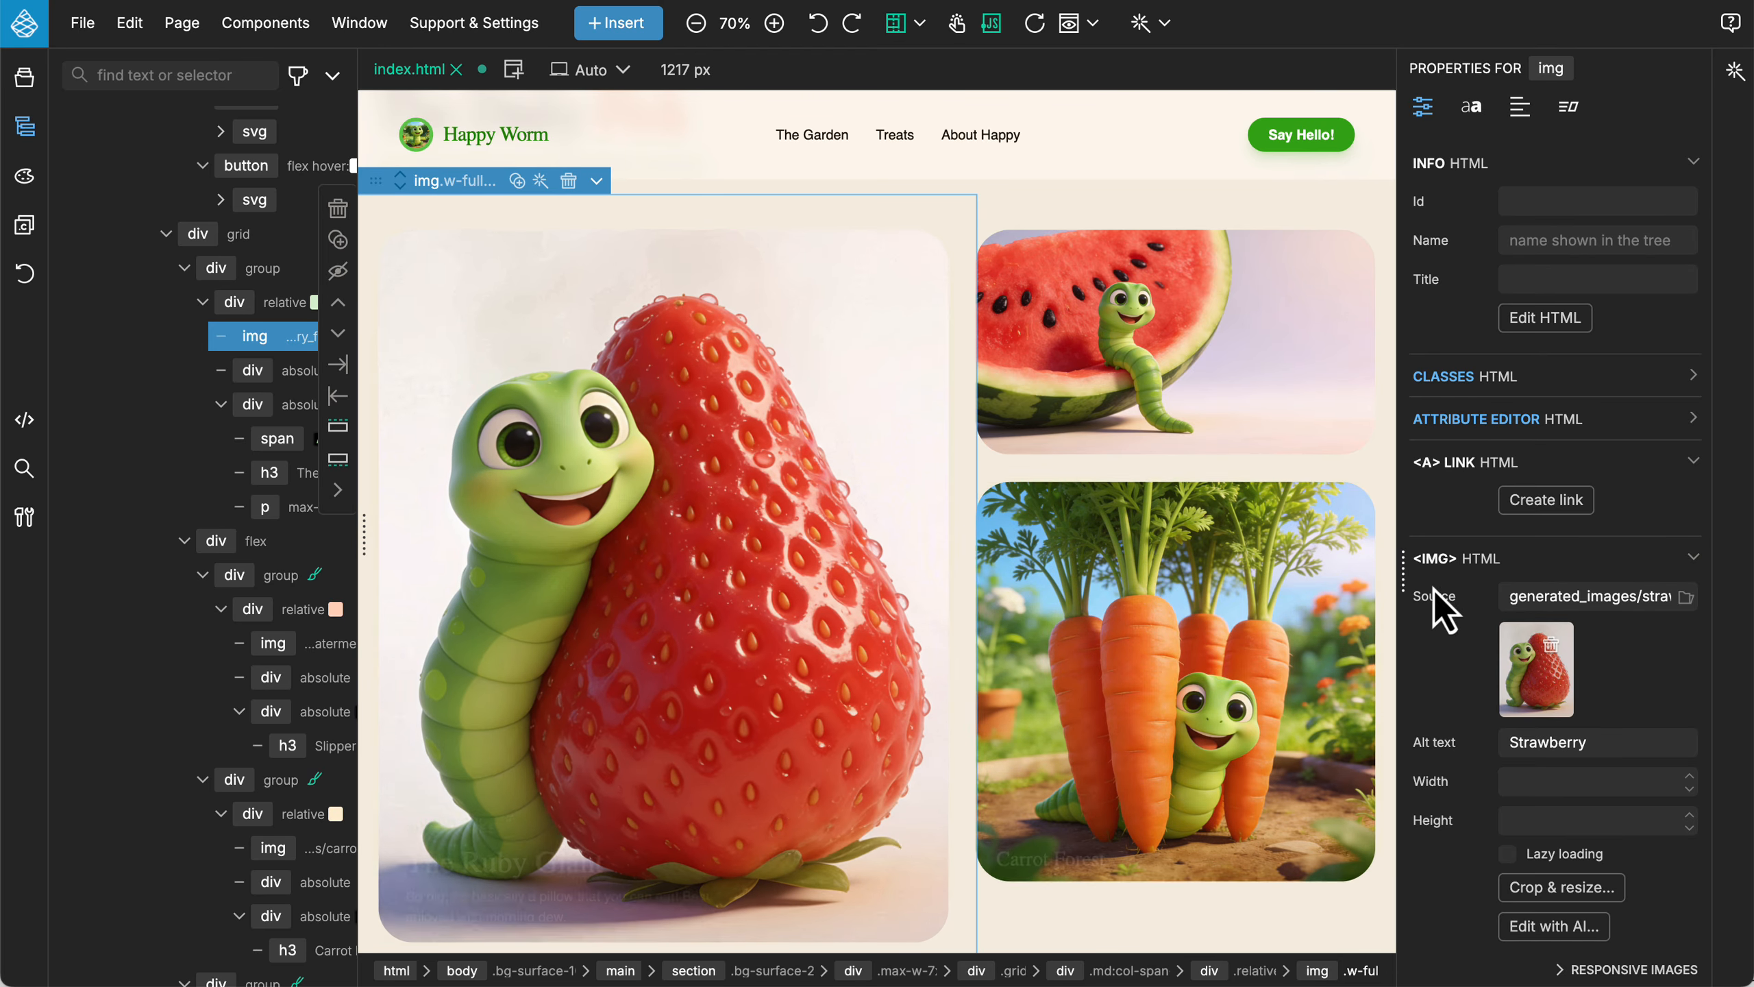
Reopen the strawberry image for AI editing and compare the original with the "remove worm's hands" version
{"action": "left_click", "coordinate": [1565, 934]}
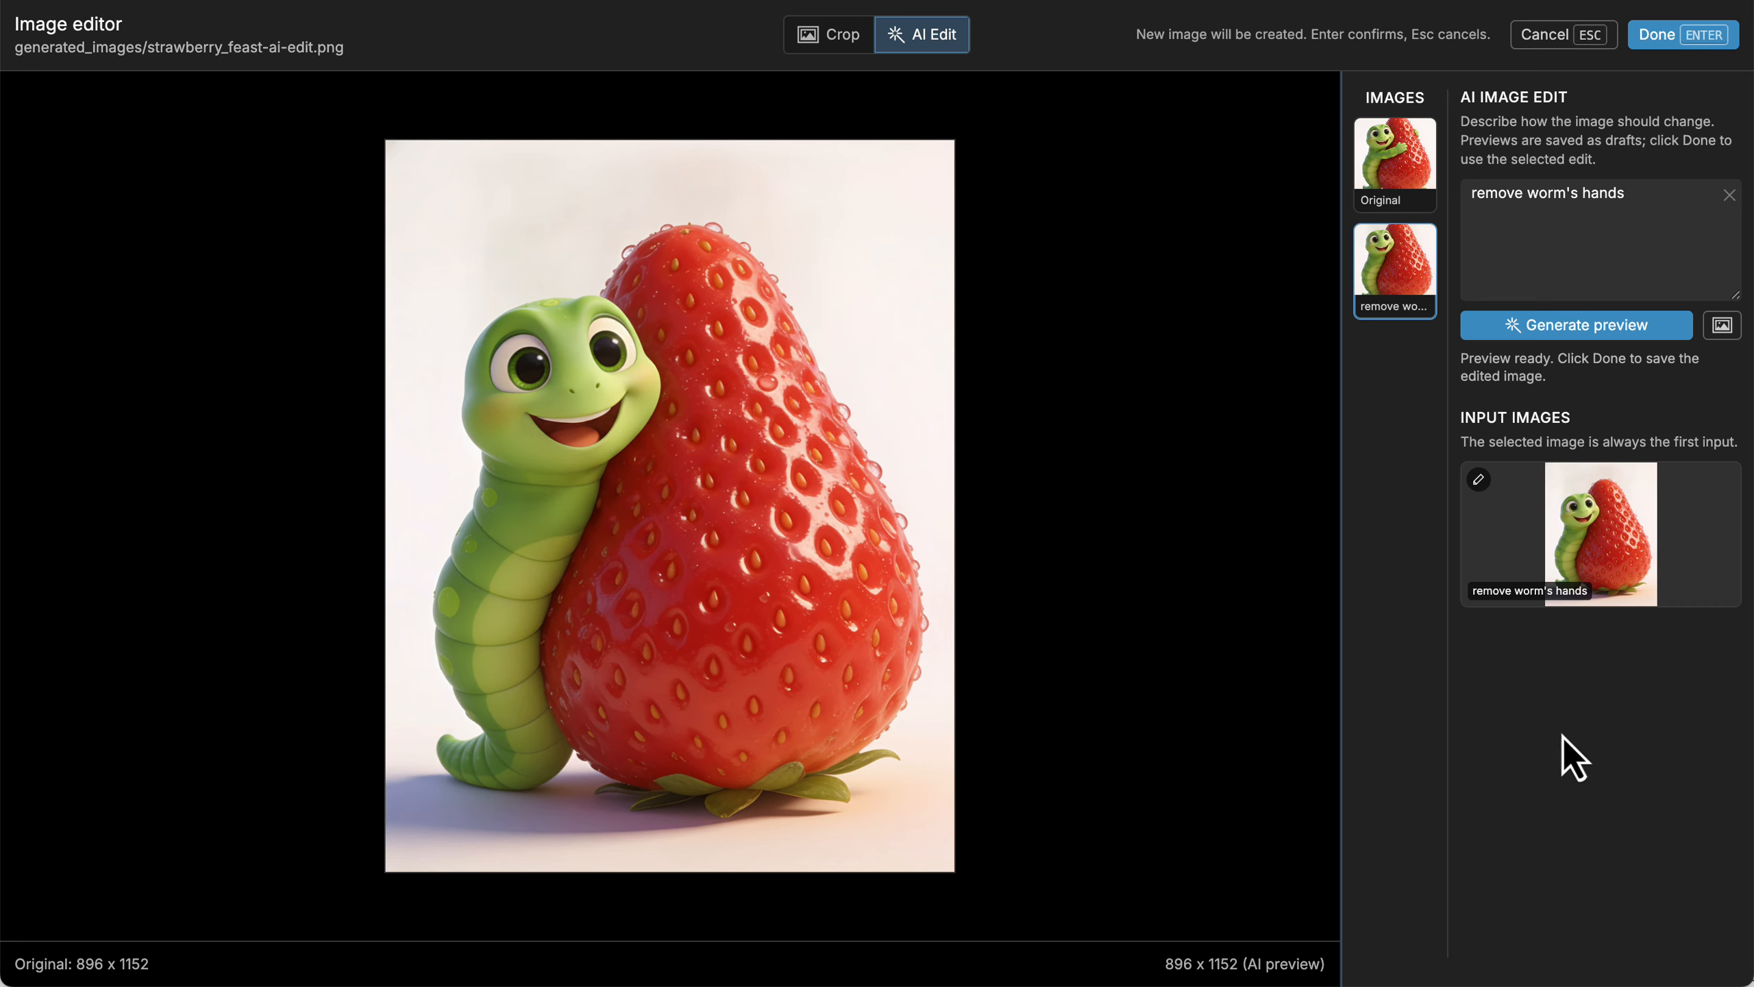
{"action": "left_click", "coordinate": [1406, 157]}
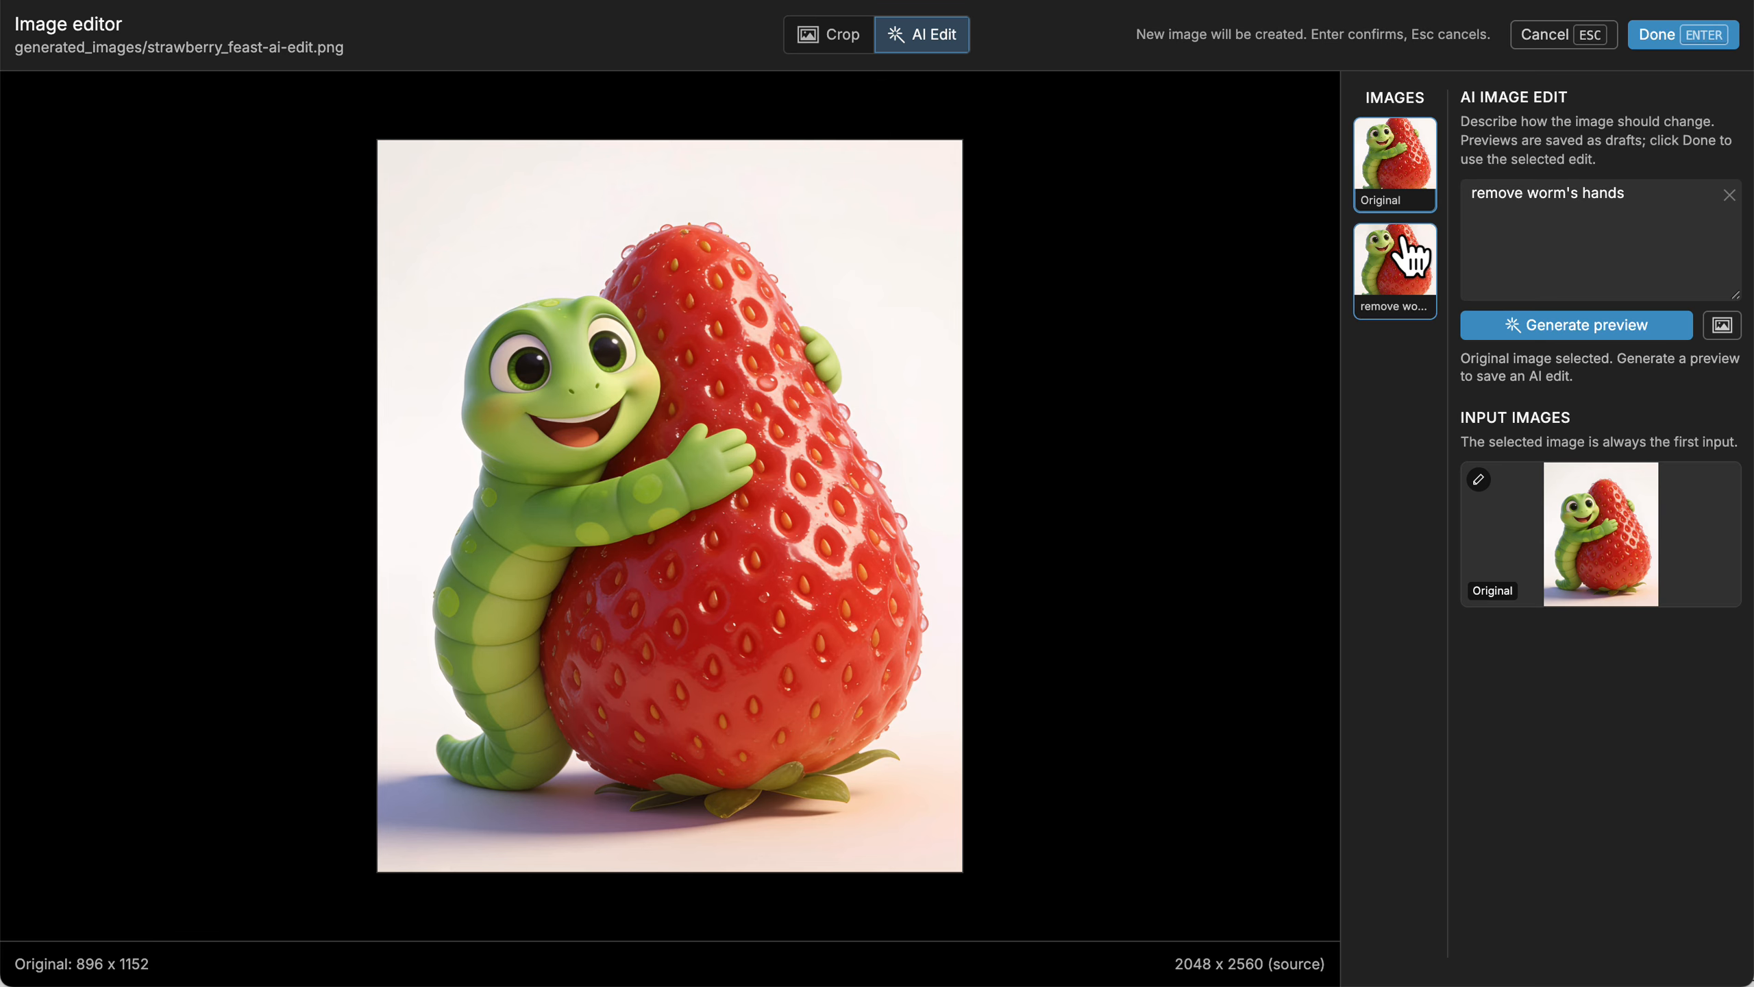
{"action": "left_click", "coordinate": [1409, 257]}
{"action": "left_click", "coordinate": [1417, 179]}
{"action": "left_click", "coordinate": [1400, 259]}
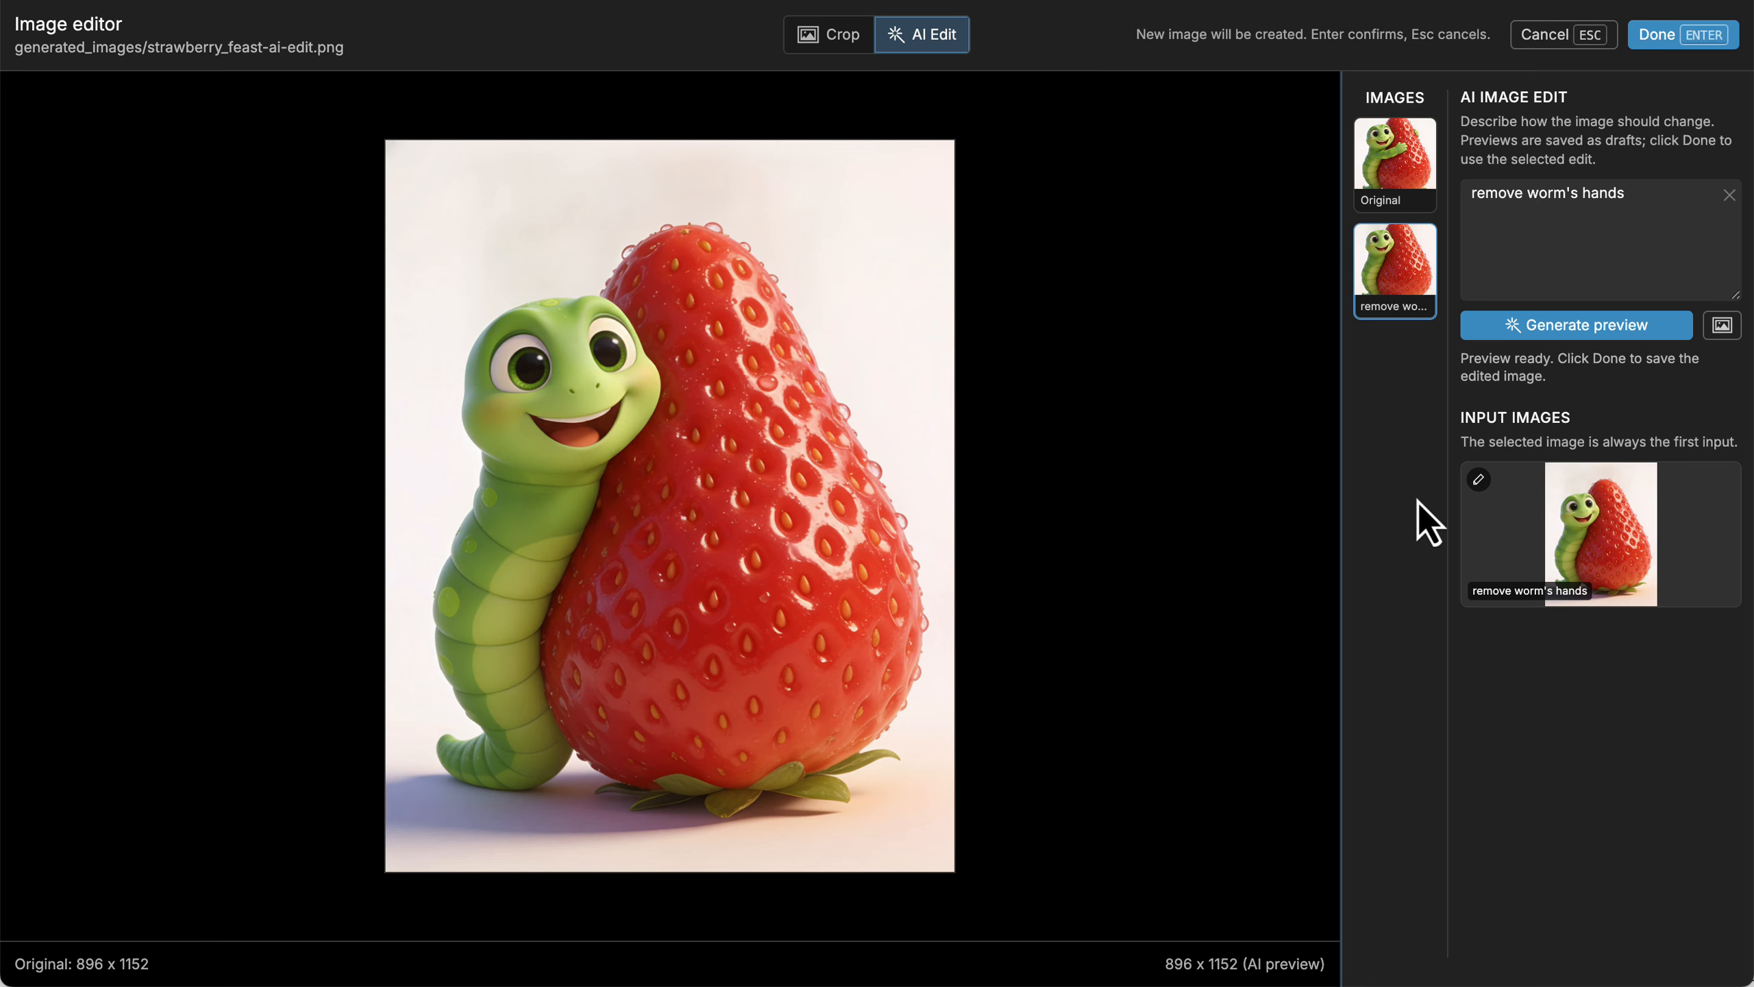
Annotate the handless worm image with a thicker pen, sketching a brimmed top hat on the worm's head, and add it to the prompt
{"action": "left_click", "coordinate": [1479, 480]}
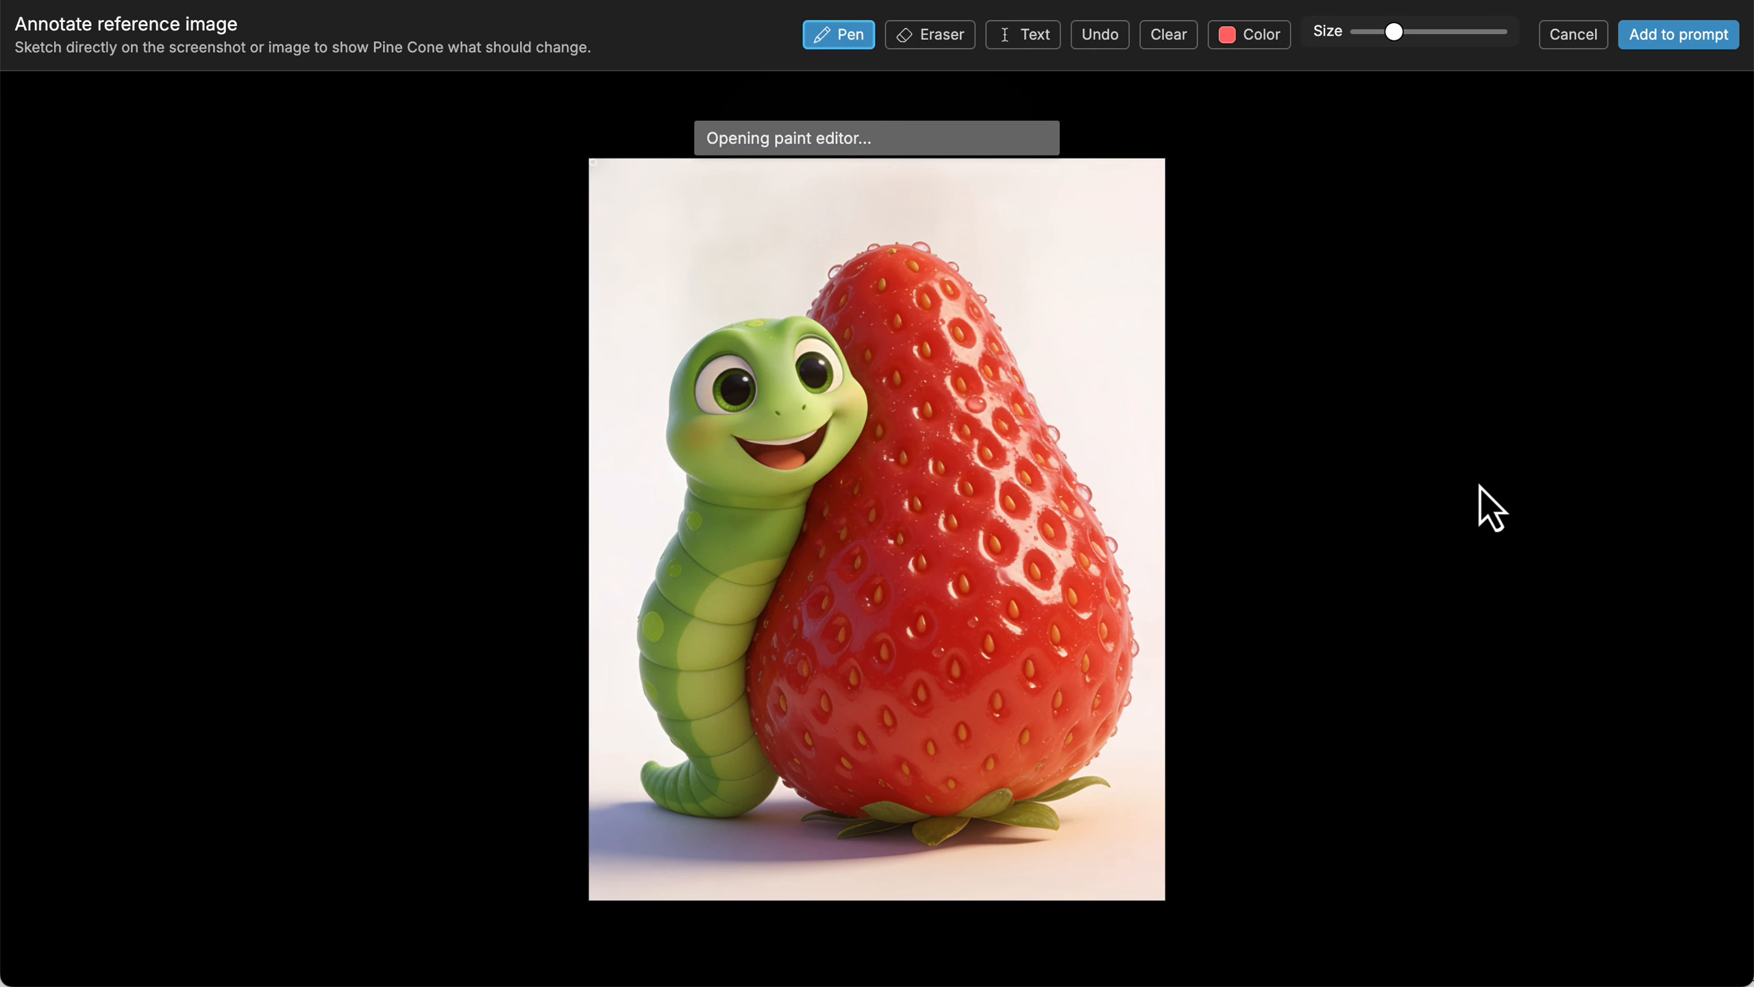
{"action": "left_click_drag", "start_coordinate": [1394, 31], "coordinate": [1455, 31]}
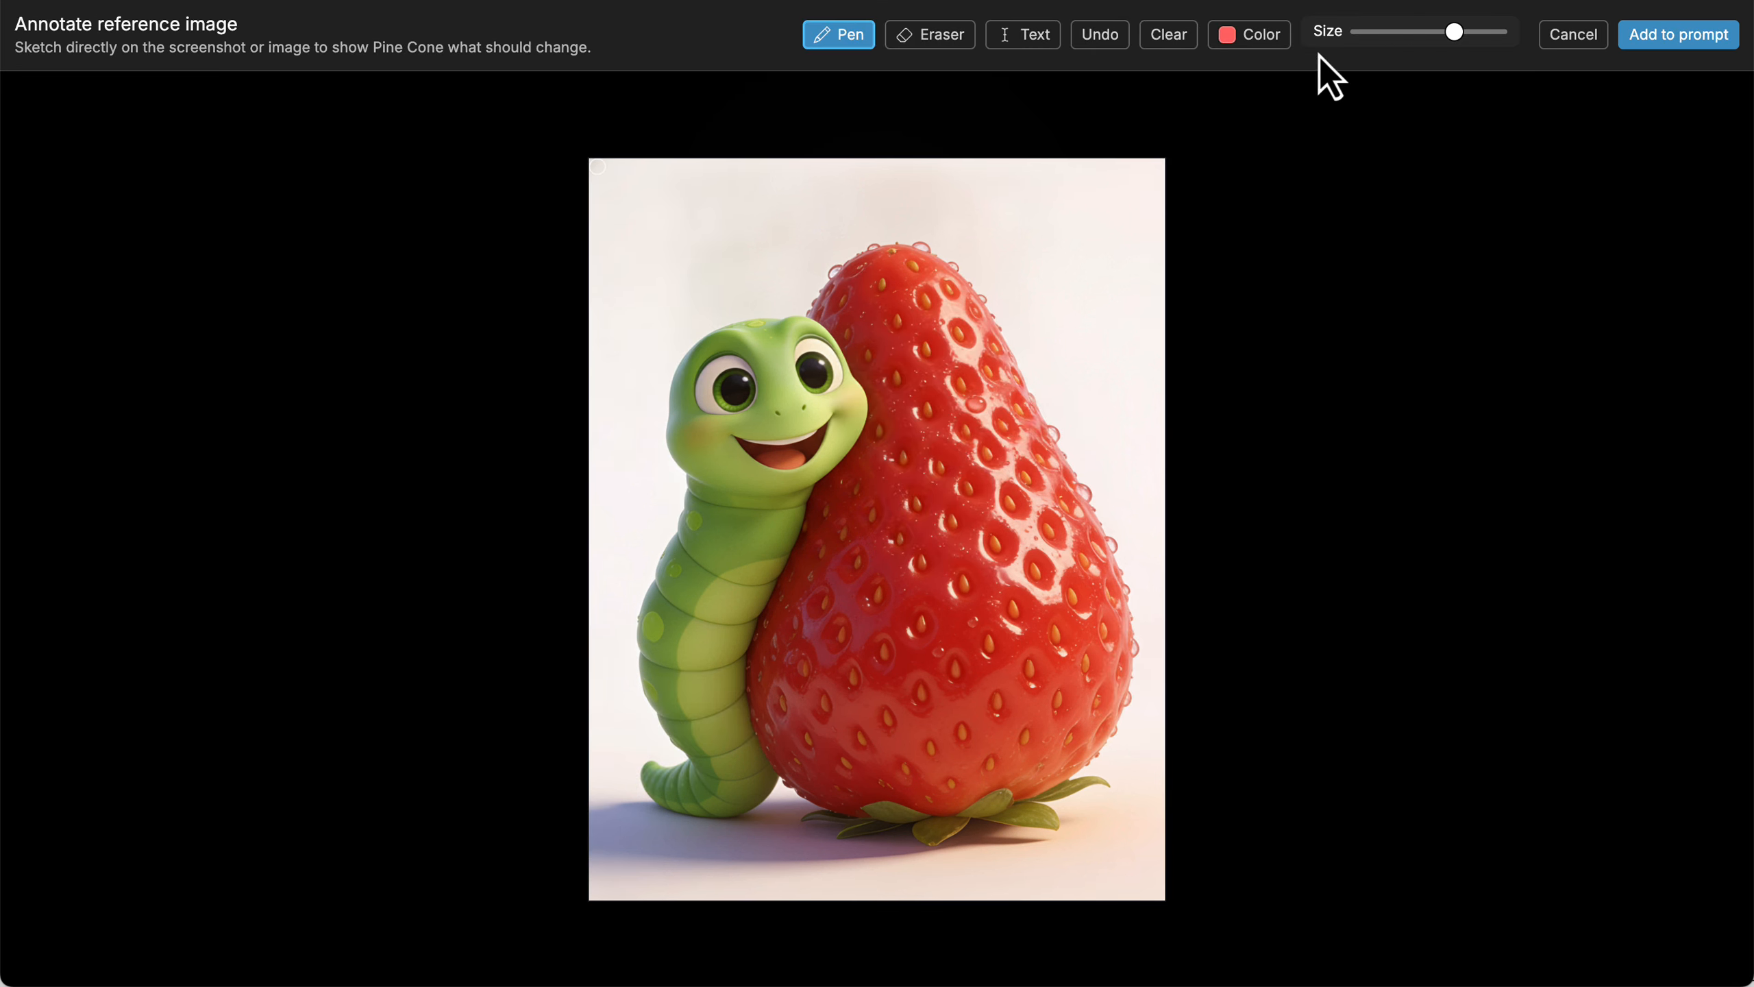
{"action": "left_click_drag", "start_coordinate": [648, 374], "coordinate": [869, 294]}
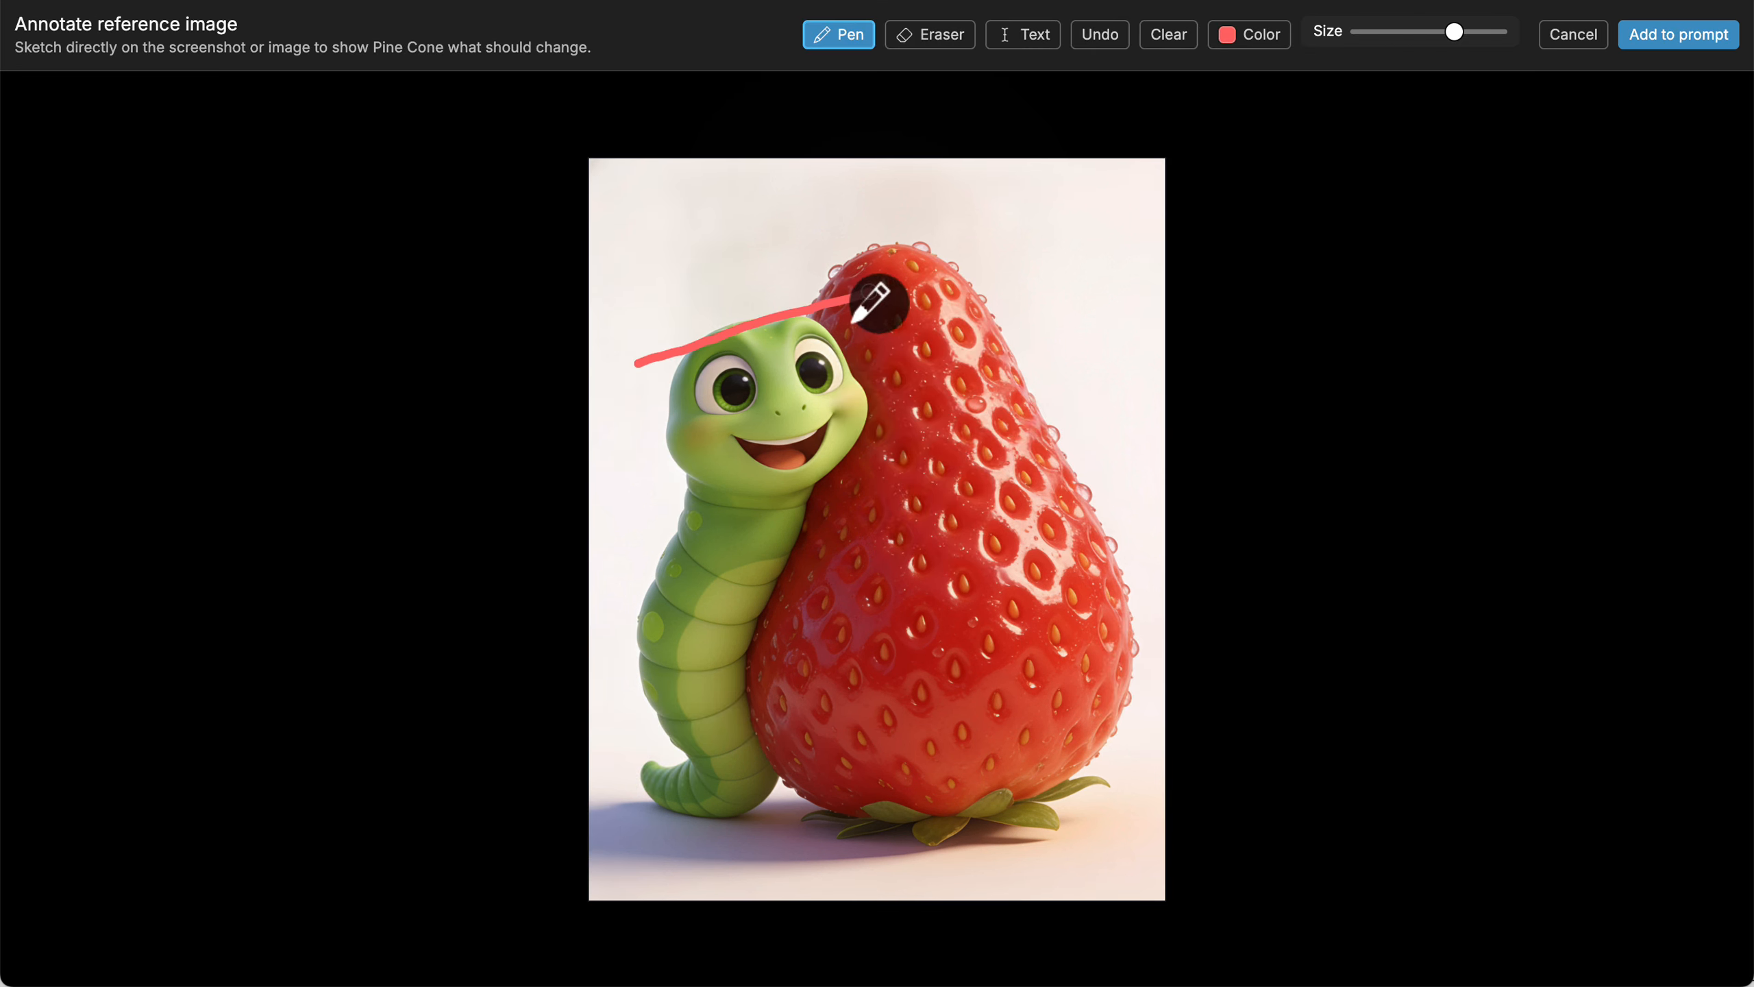
{"action": "mouse_move", "coordinate": [697, 335]}
{"action": "left_mouse_down"}
{"action": "mouse_move", "coordinate": [698, 280]}
{"action": "mouse_move", "coordinate": [780, 247]}
{"action": "mouse_move", "coordinate": [790, 294]}
{"action": "left_mouse_up"}
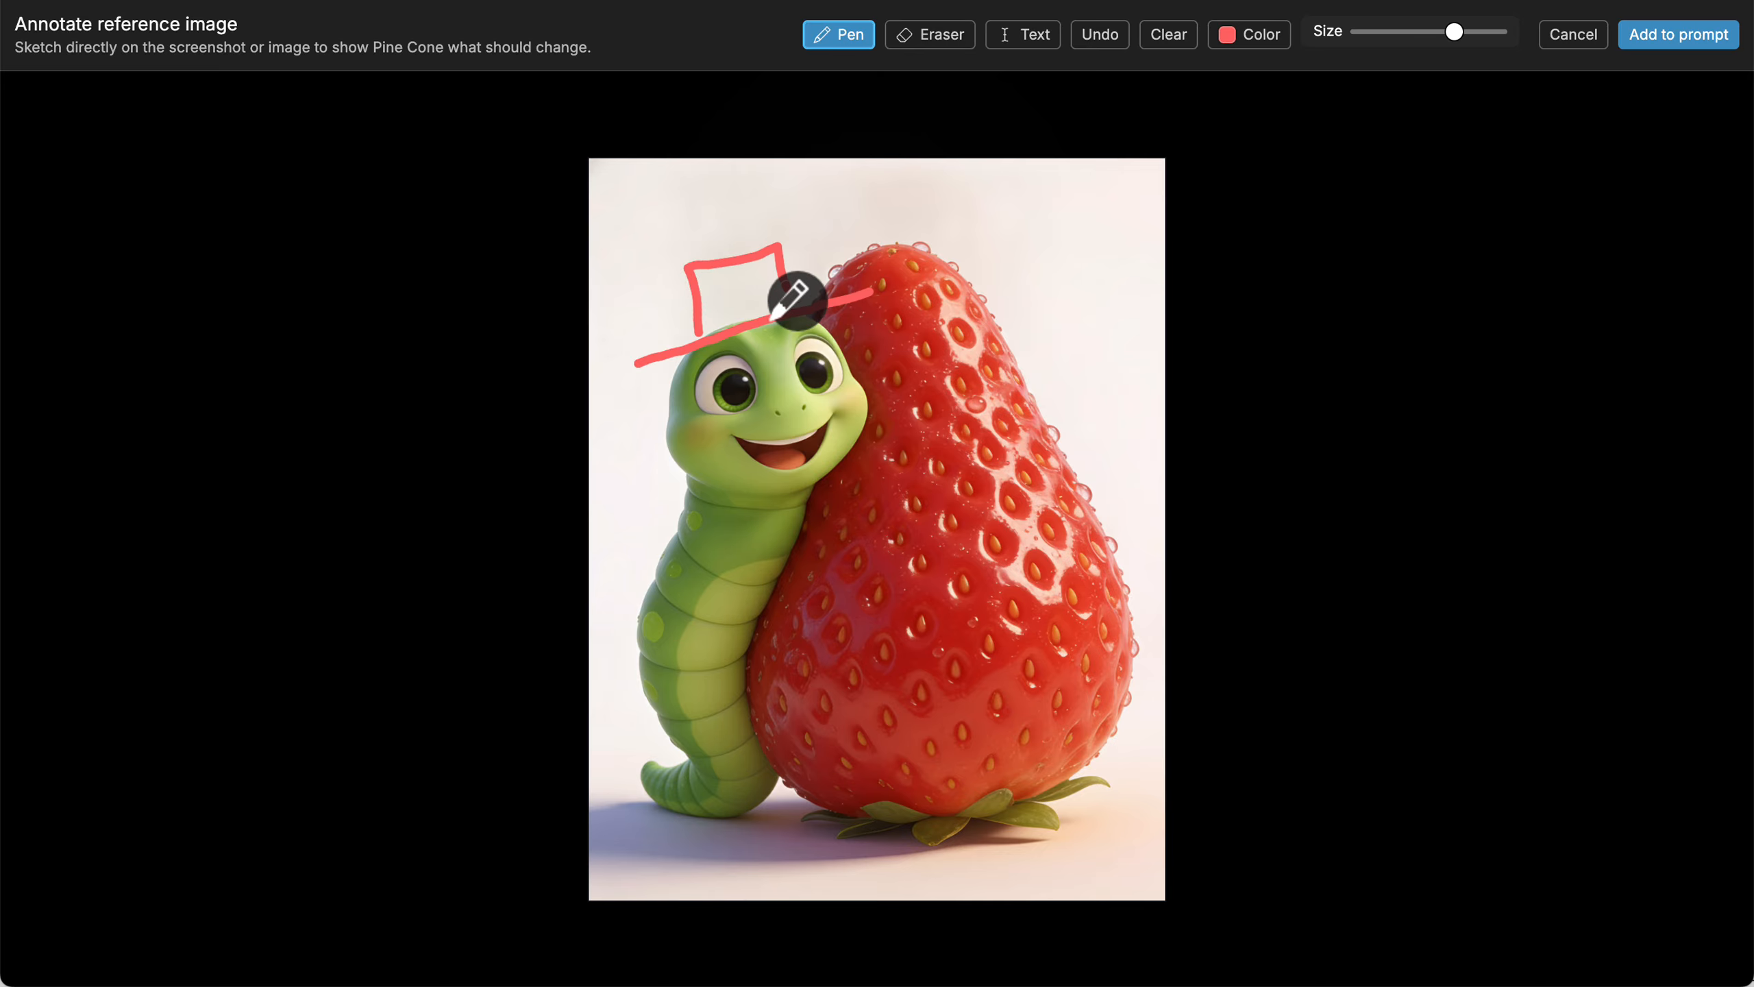
{"action": "left_click", "coordinate": [1639, 27]}
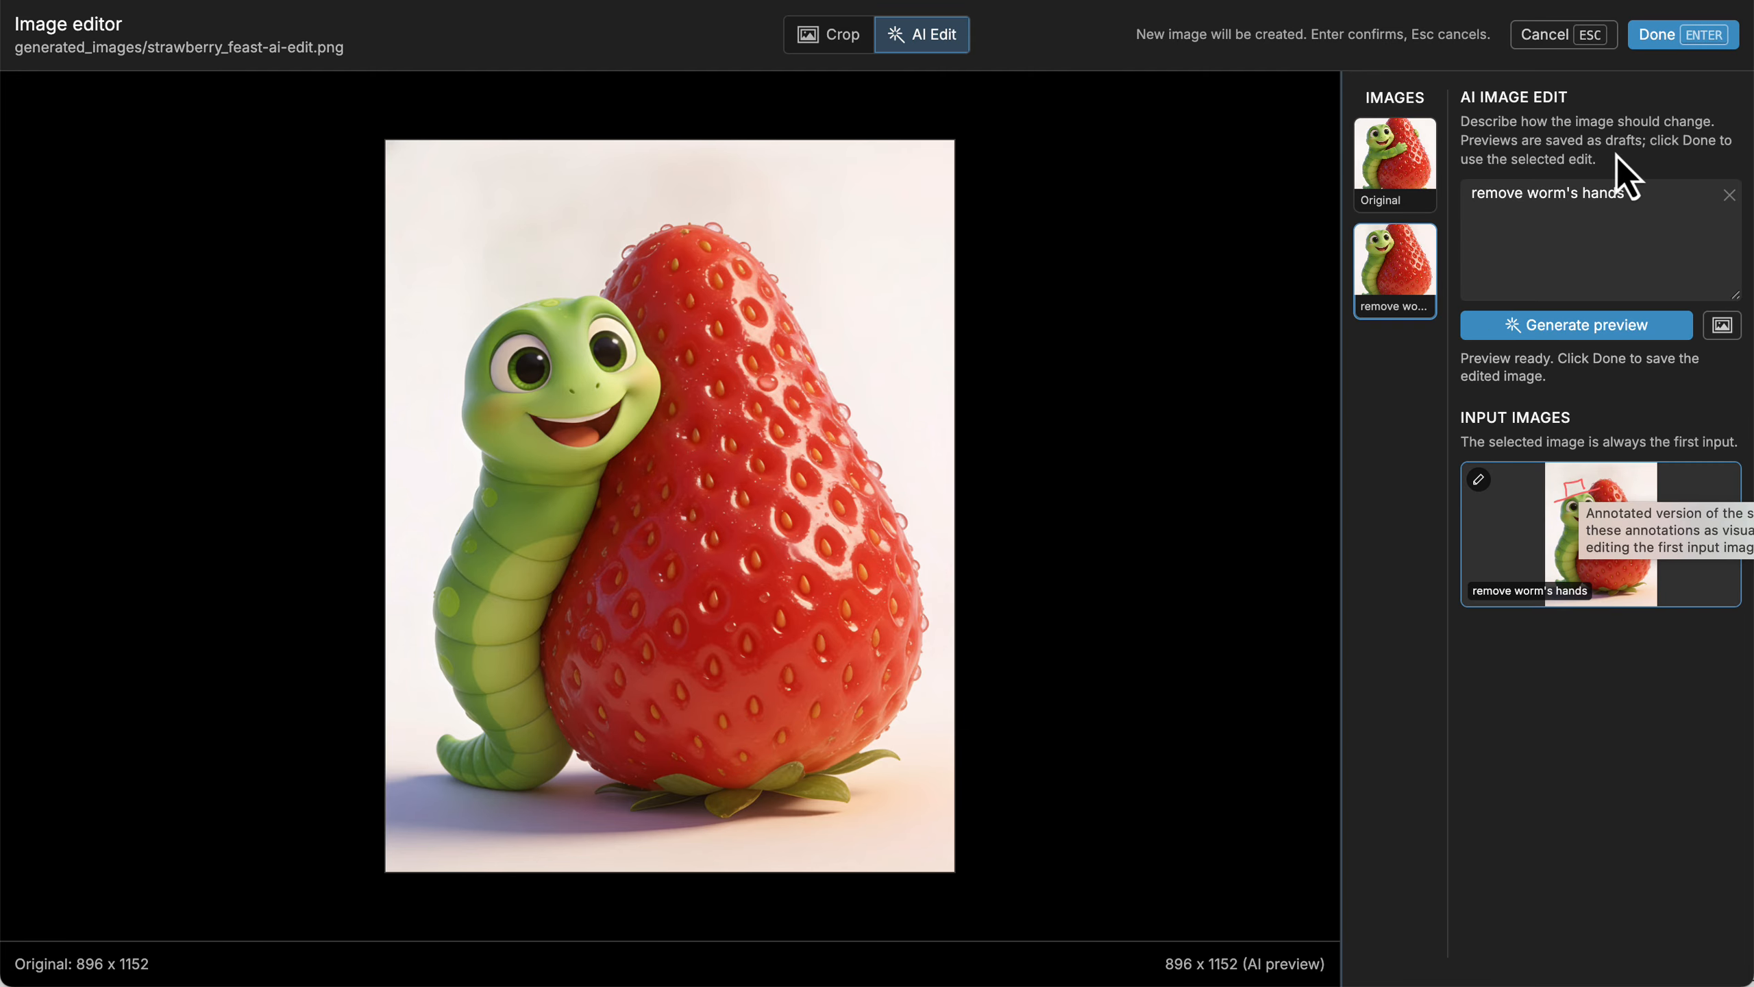
Replace the prompt with "worm should have a hat, as annotated" and generate a preview
{"action": "left_click_drag", "start_coordinate": [1636, 193], "coordinate": [1458, 193]}
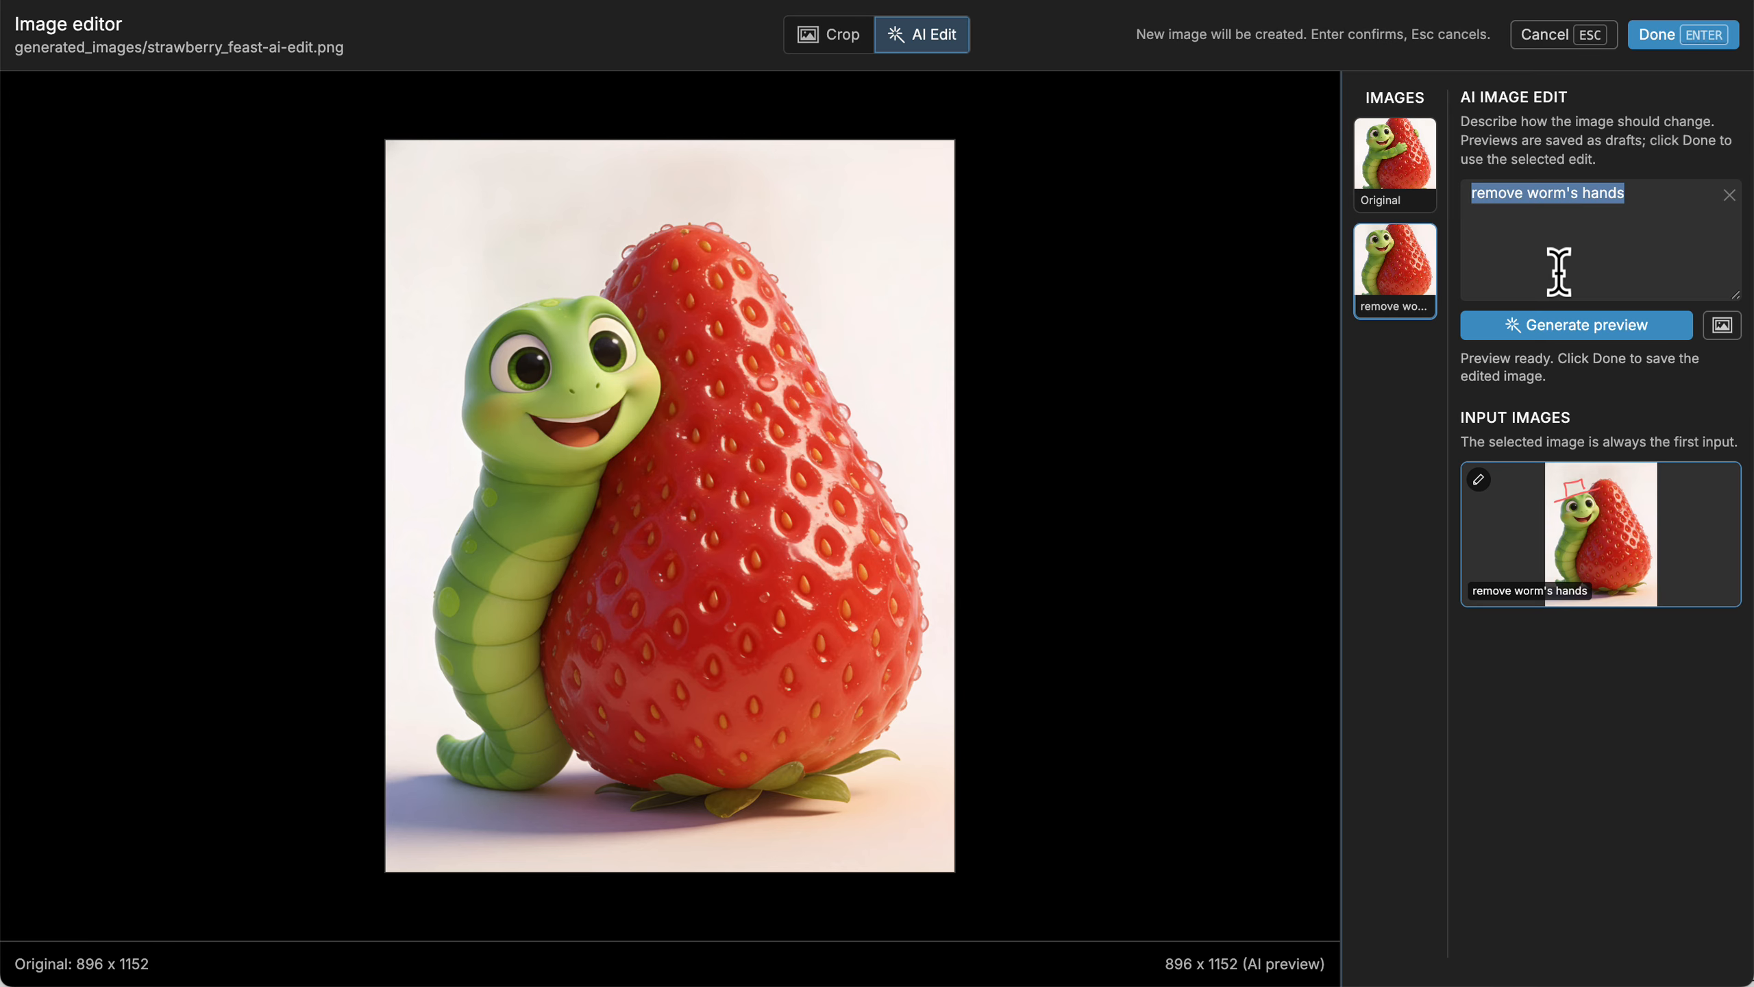
{"action": "type", "text": "worm shoul"}
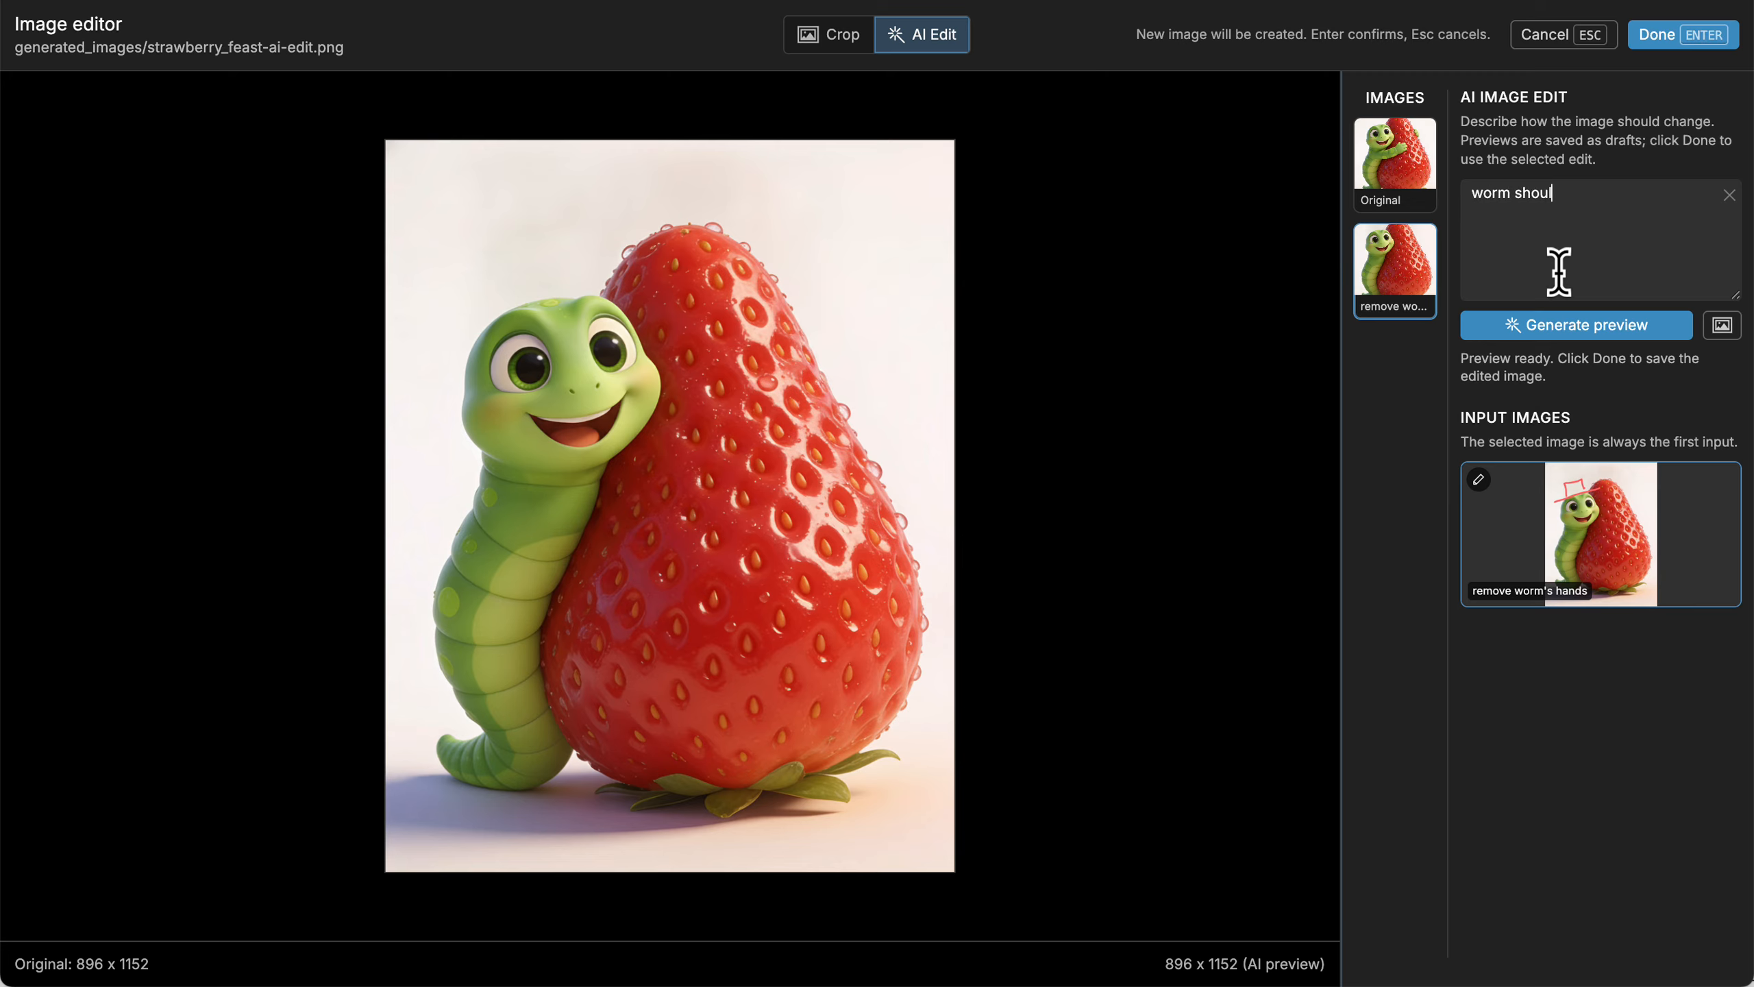
{"action": "type", "text": "d have a hat, as annotated"}
{"action": "left_click", "coordinate": [1562, 326]}
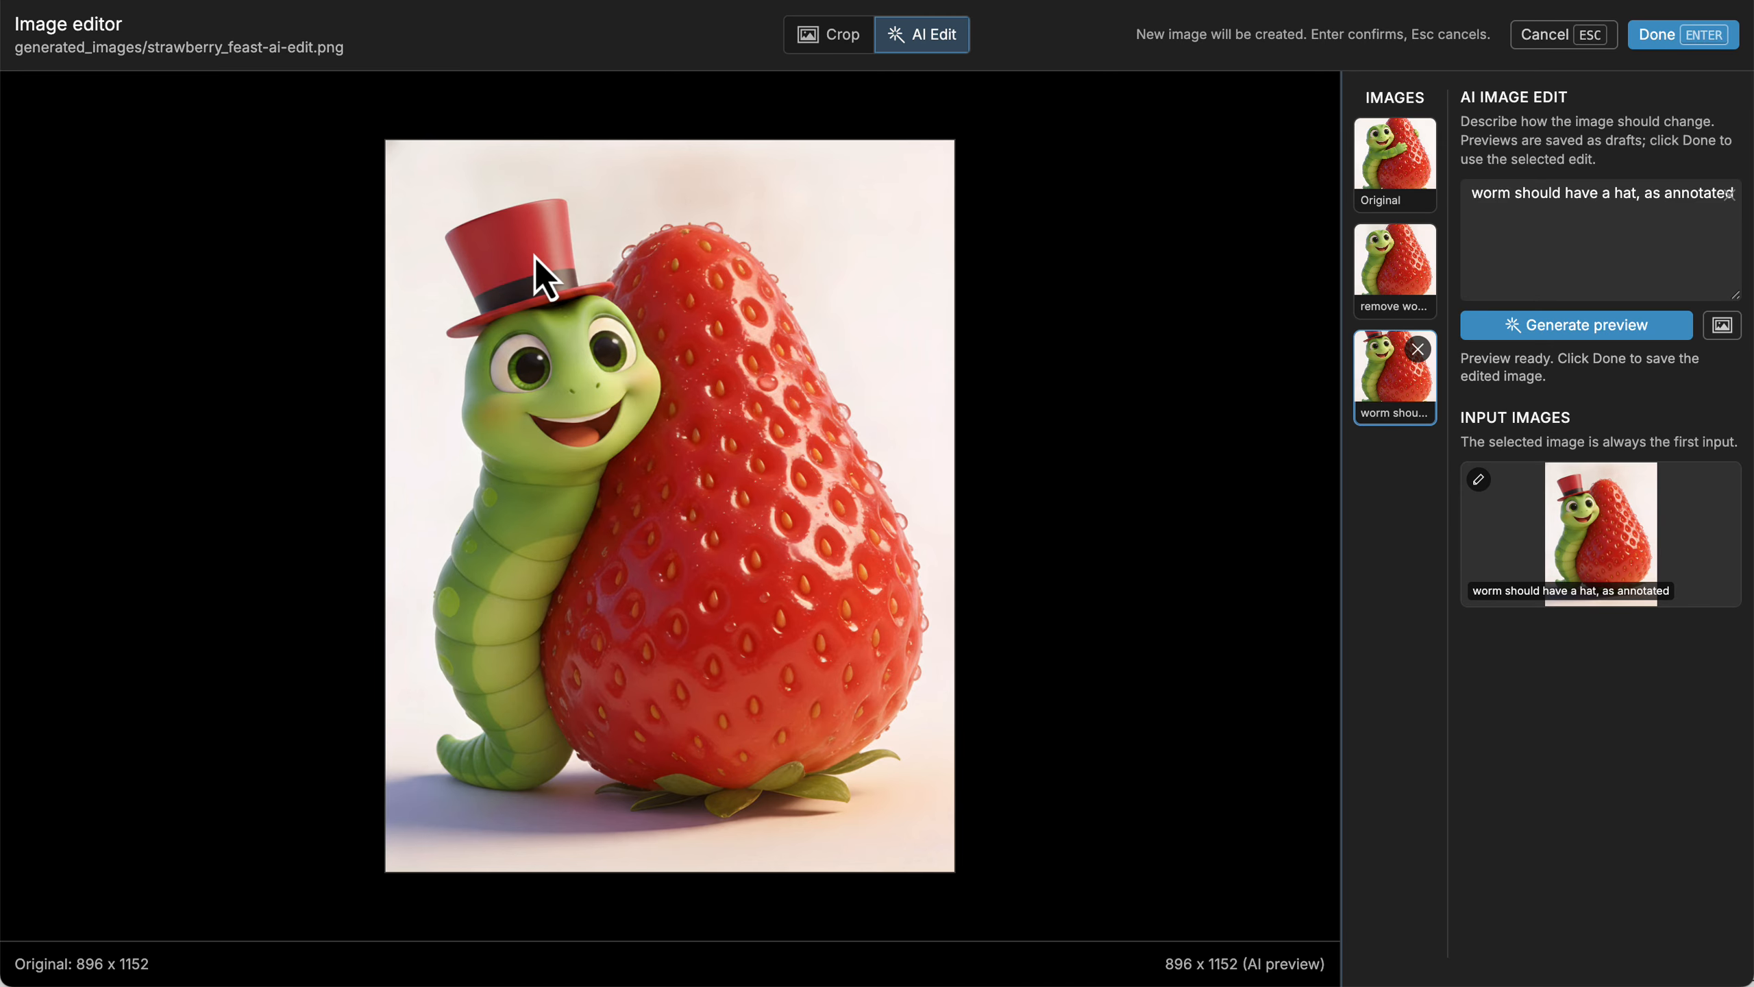
Add carrot_forest.jpeg from the current project as an additional reference image
{"action": "left_click", "coordinate": [1725, 330]}
{"action": "left_click", "coordinate": [1657, 406]}
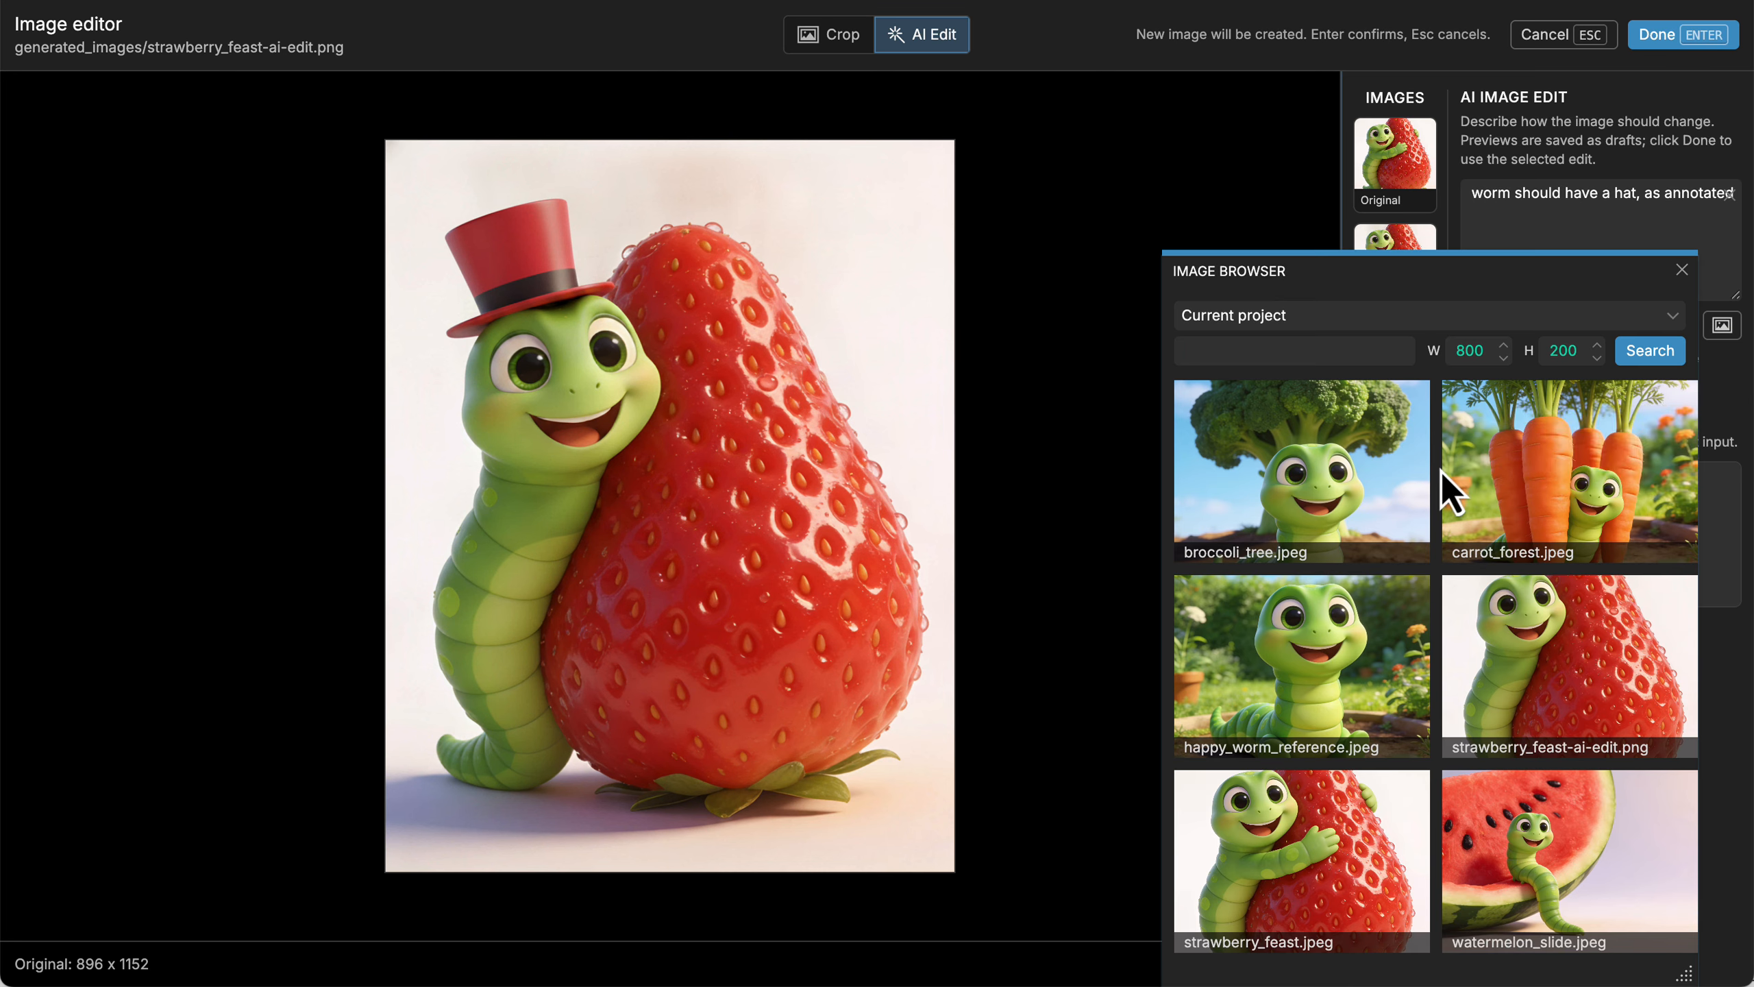
{"action": "mouse_move", "coordinate": [1421, 484]}
{"action": "mouse_move", "coordinate": [1321, 616]}
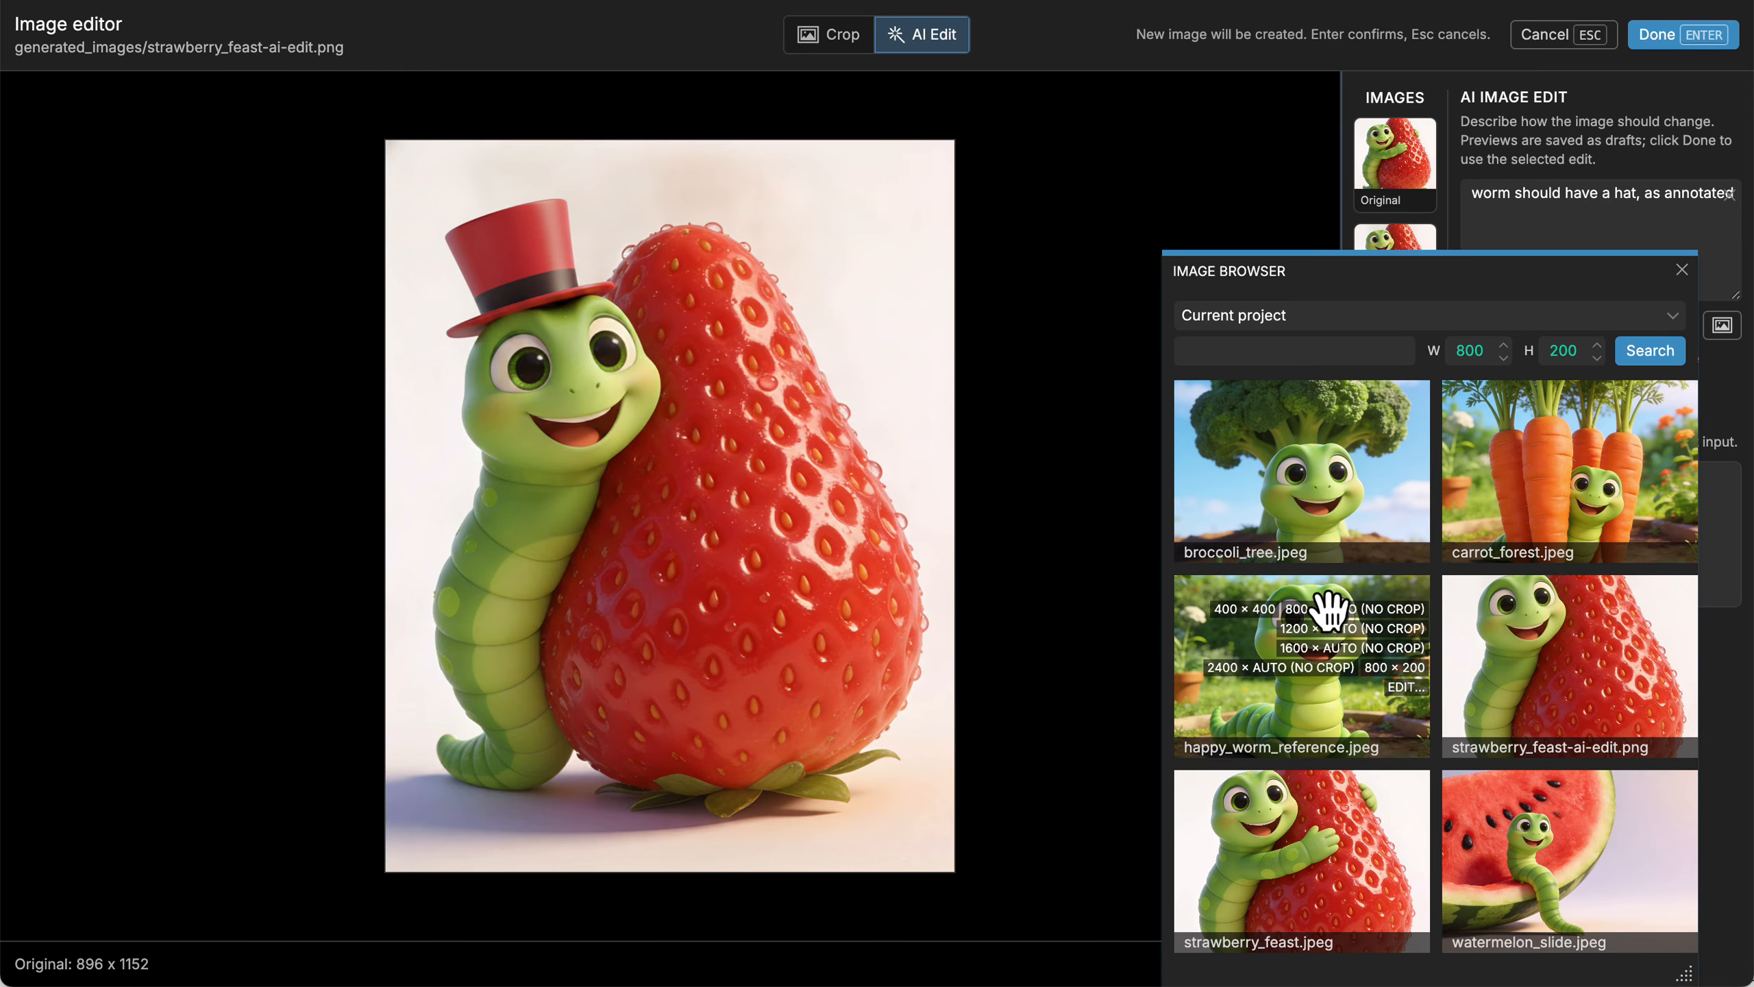
{"action": "mouse_move", "coordinate": [1520, 470]}
{"action": "left_click", "coordinate": [1568, 433]}
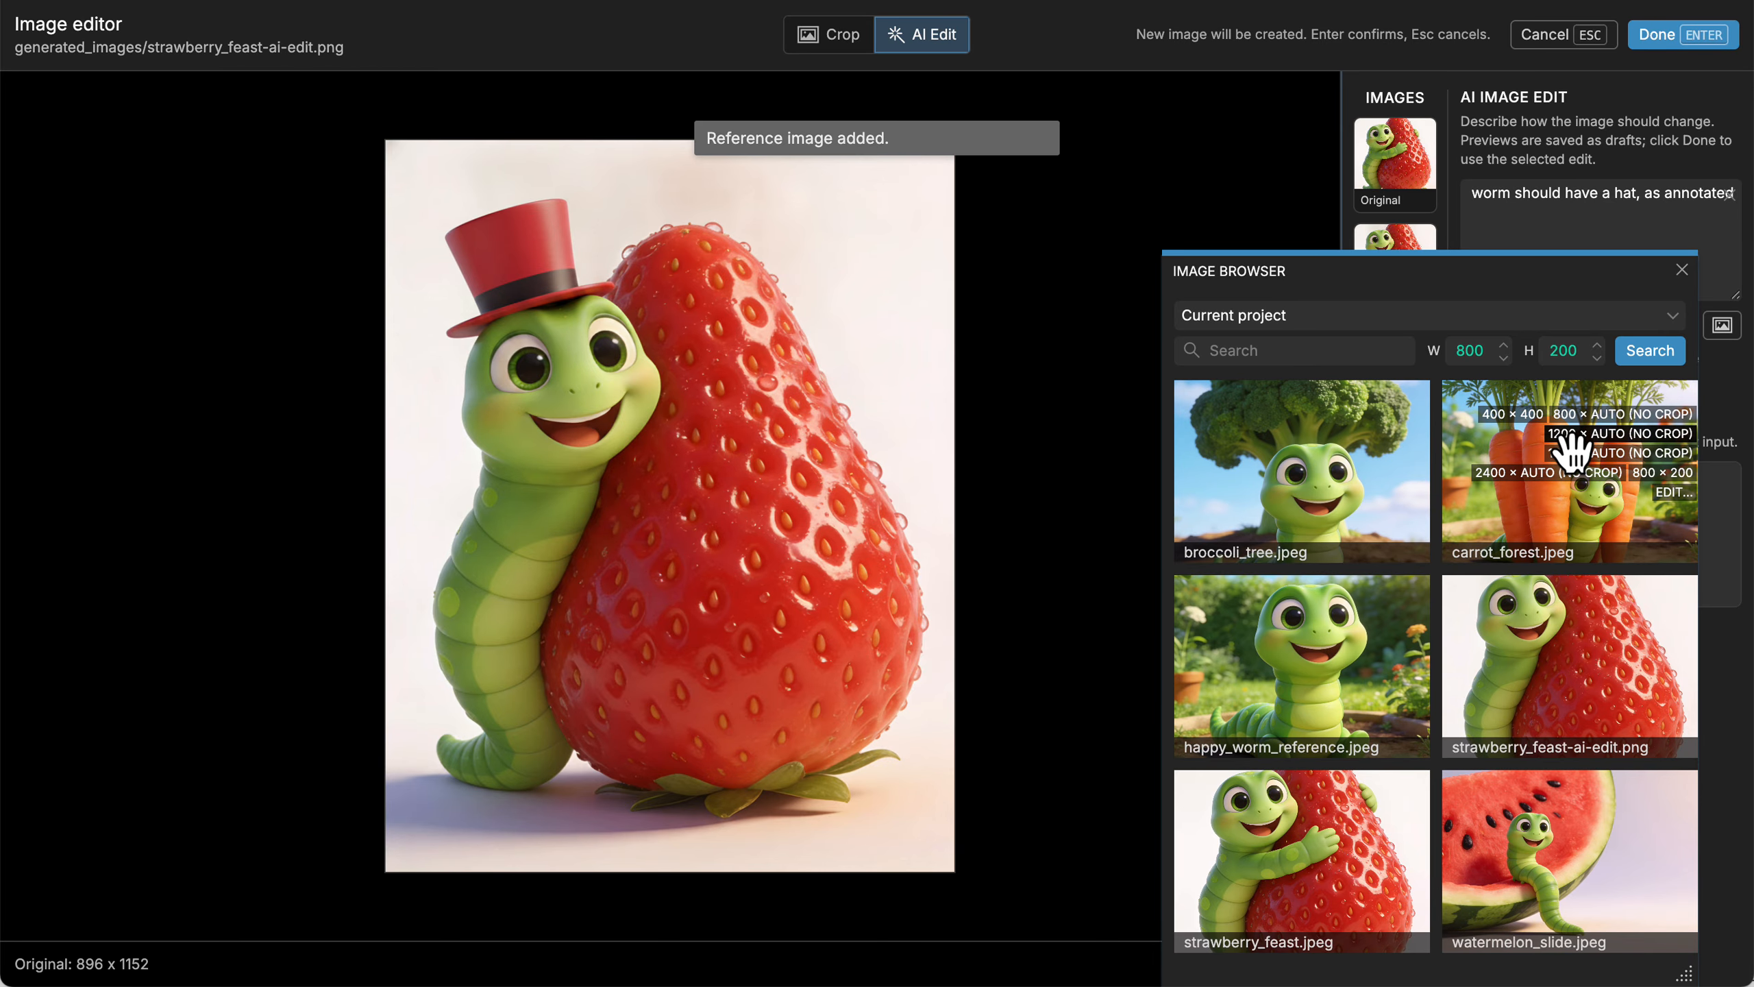
{"action": "left_click", "coordinate": [1682, 269]}
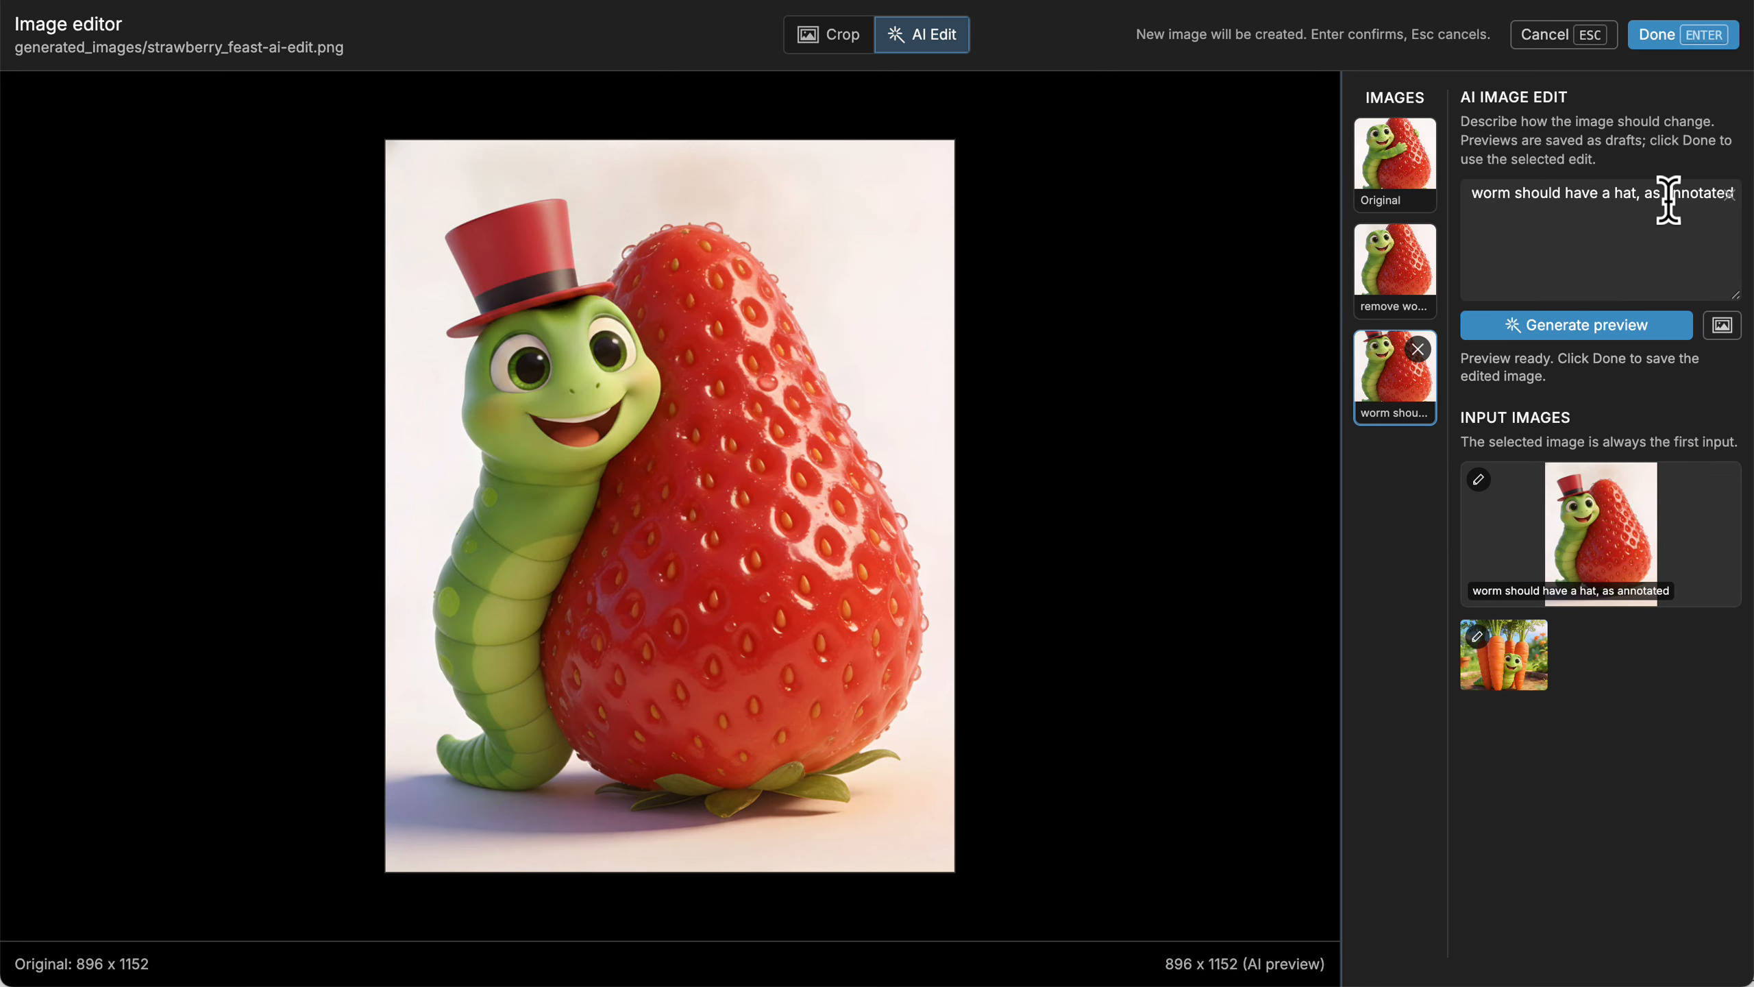
Replace the prompt with "combine these two images, but show just one worm with a hat" and generate a preview
{"action": "left_click", "coordinate": [1729, 195]}
{"action": "type", "text": "c"}
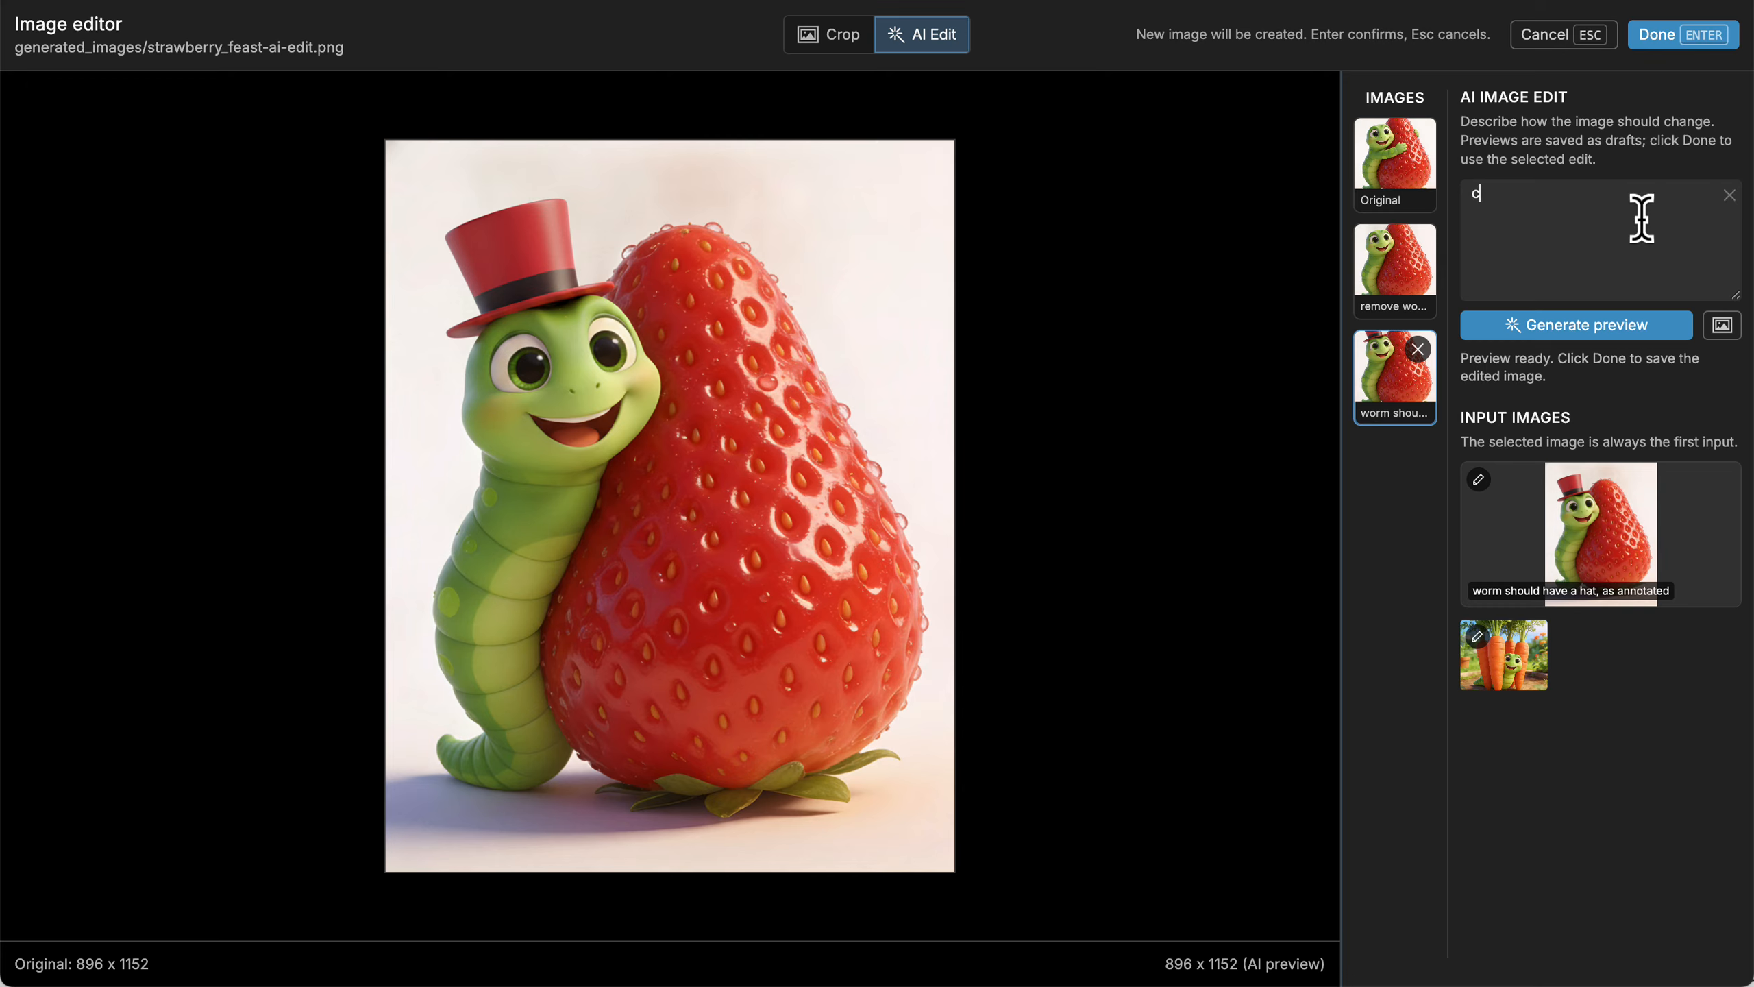
{"action": "type", "text": "ombine these two images, but show ju"}
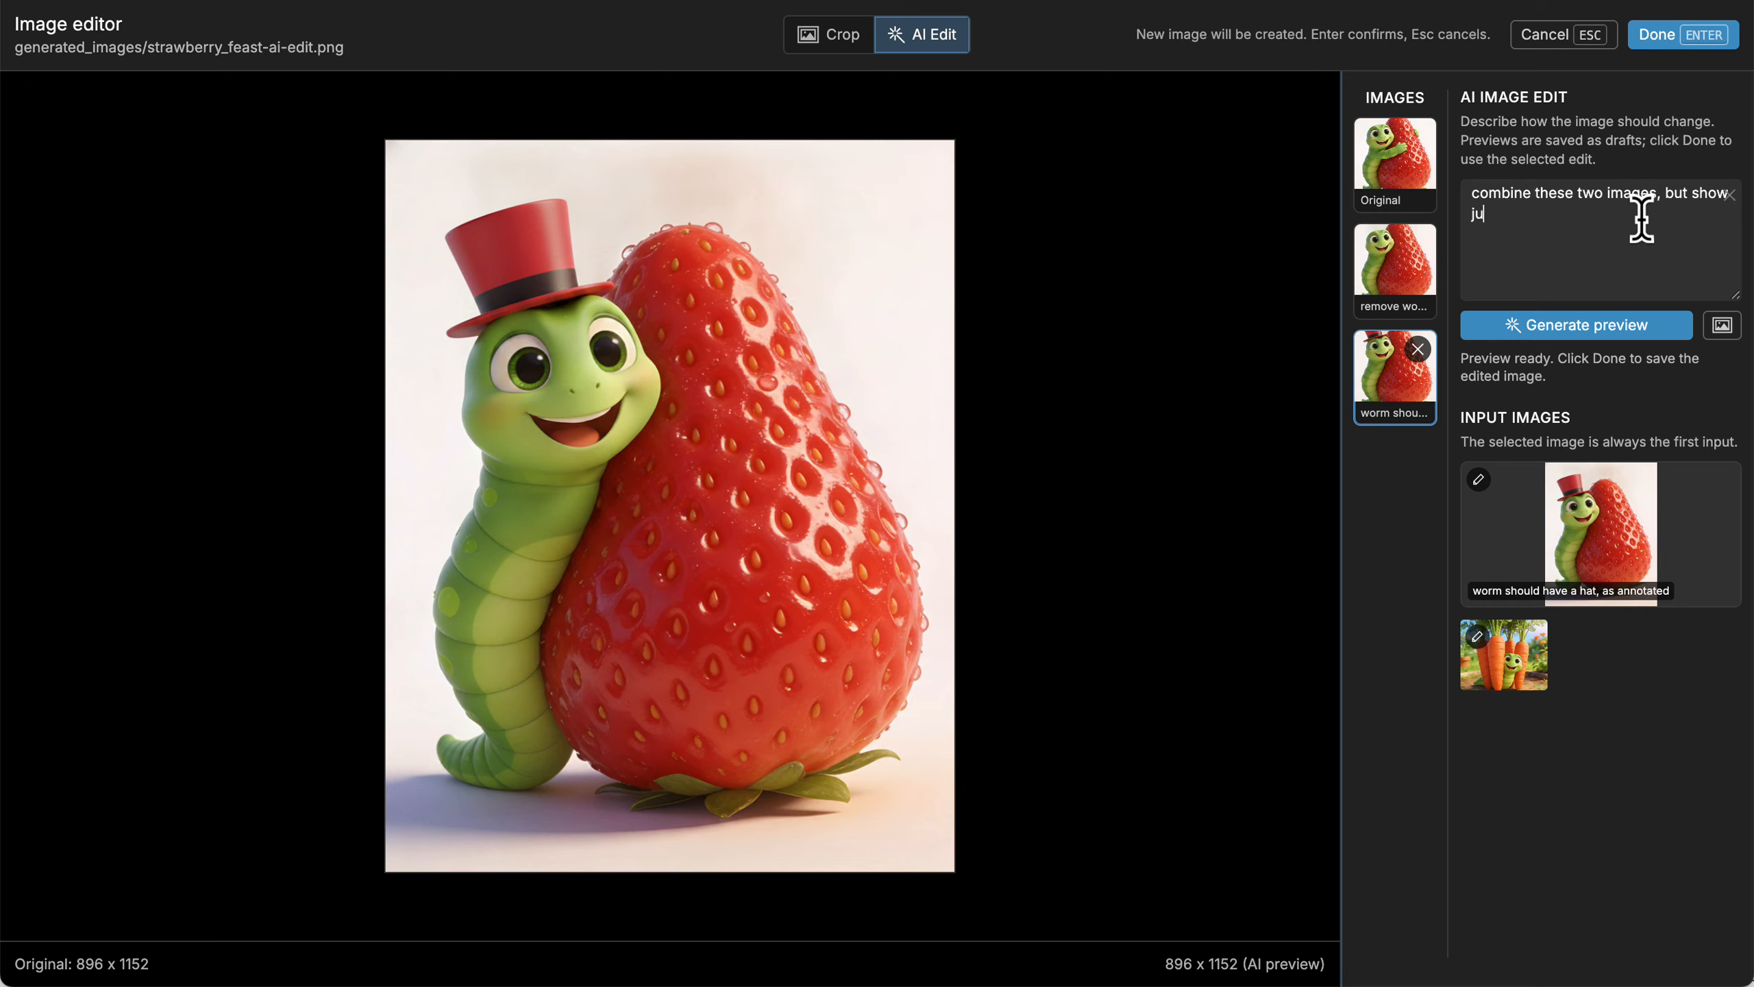
{"action": "type", "text": "st one worm with a hat"}
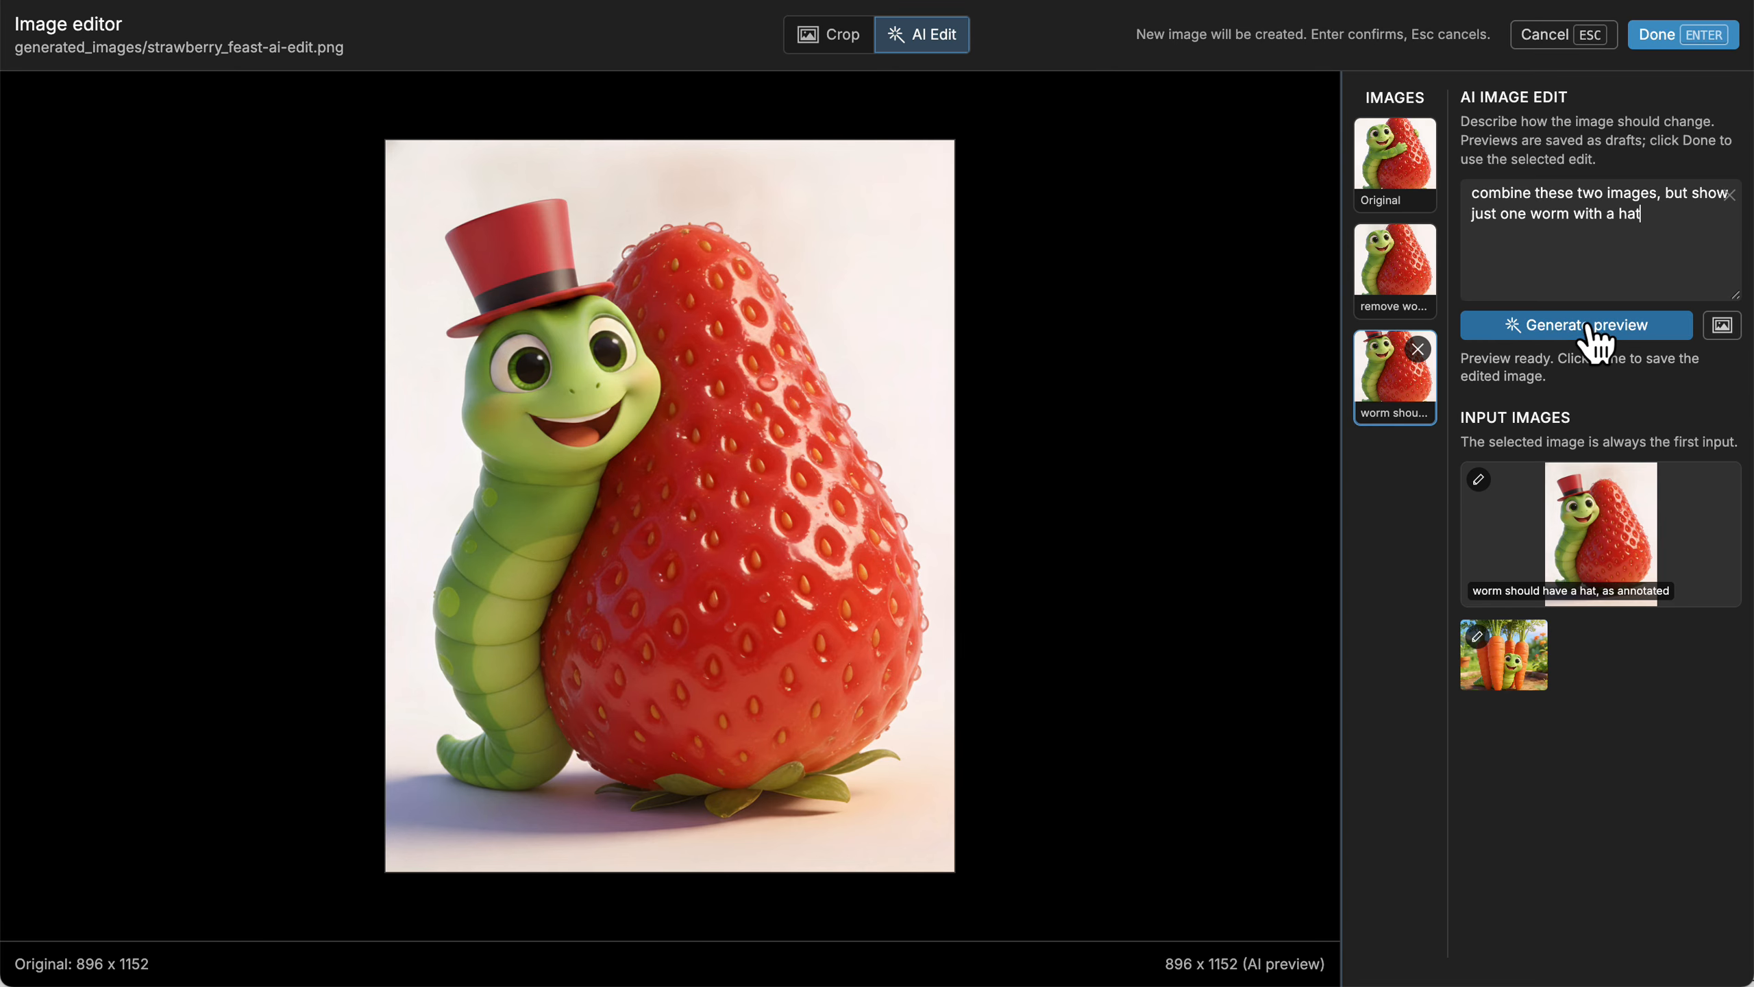
{"action": "left_click", "coordinate": [1588, 330]}
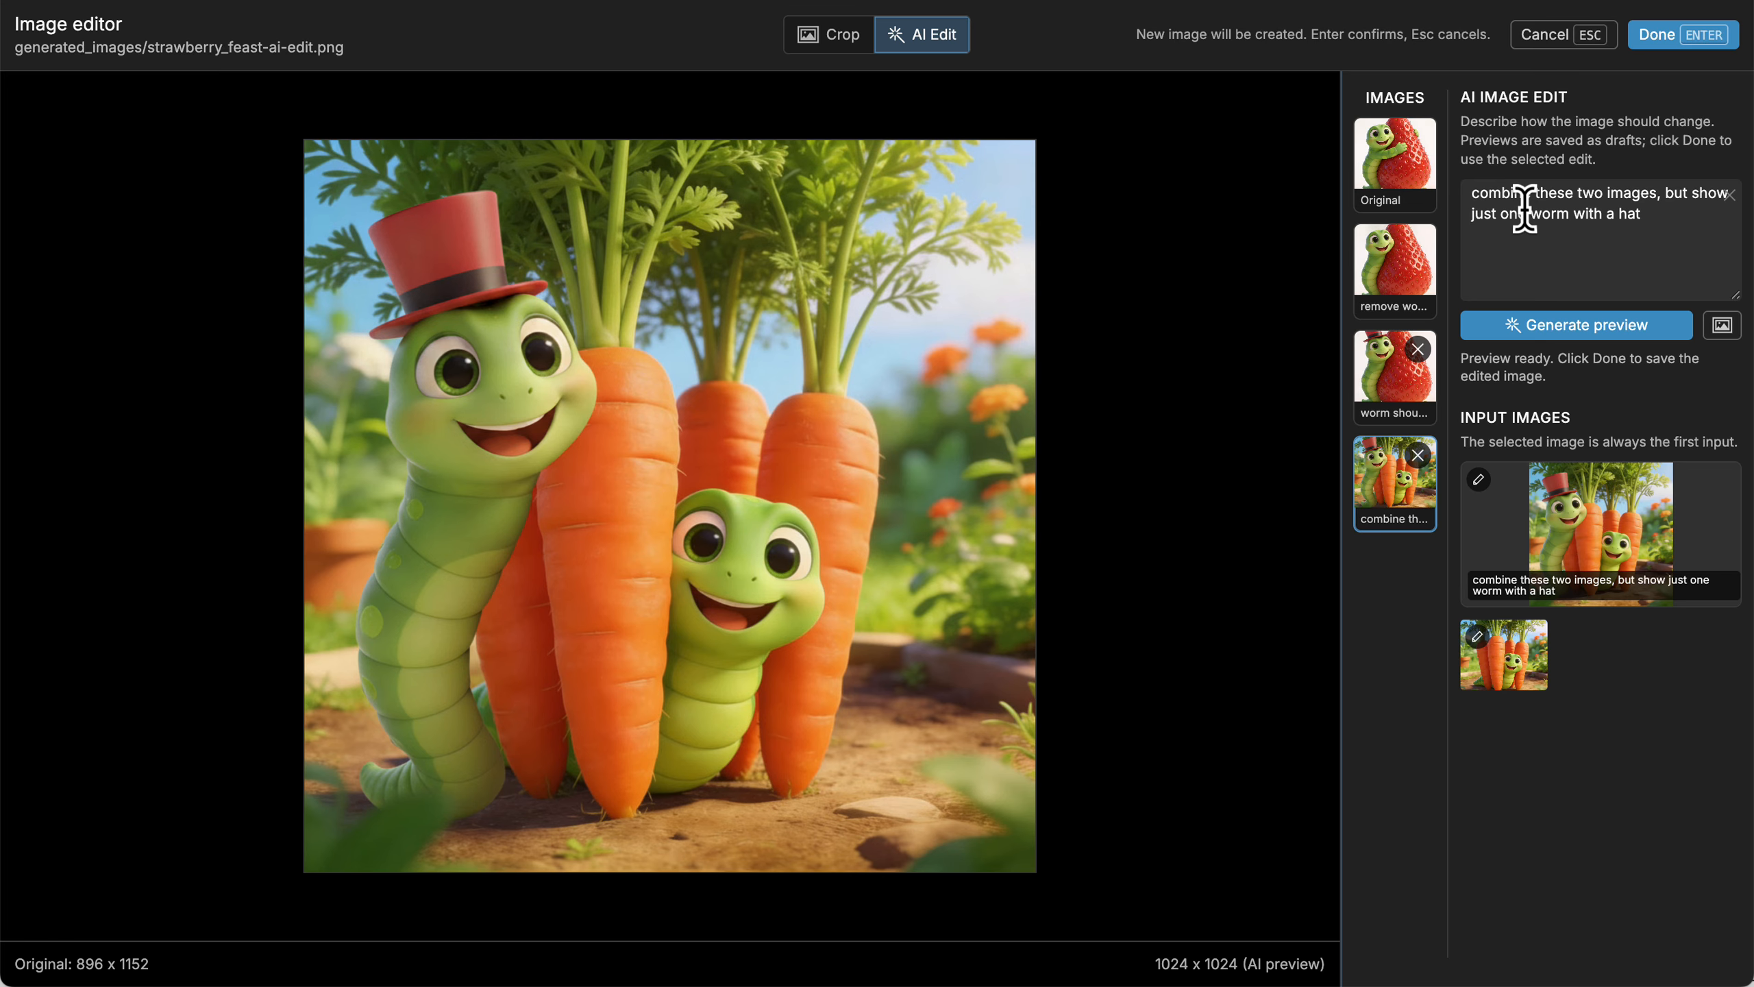
Apply the strawberry version with the worm in a hat to the page and expand the draft_generated_images folder in the project files
{"action": "left_click", "coordinate": [1385, 369]}
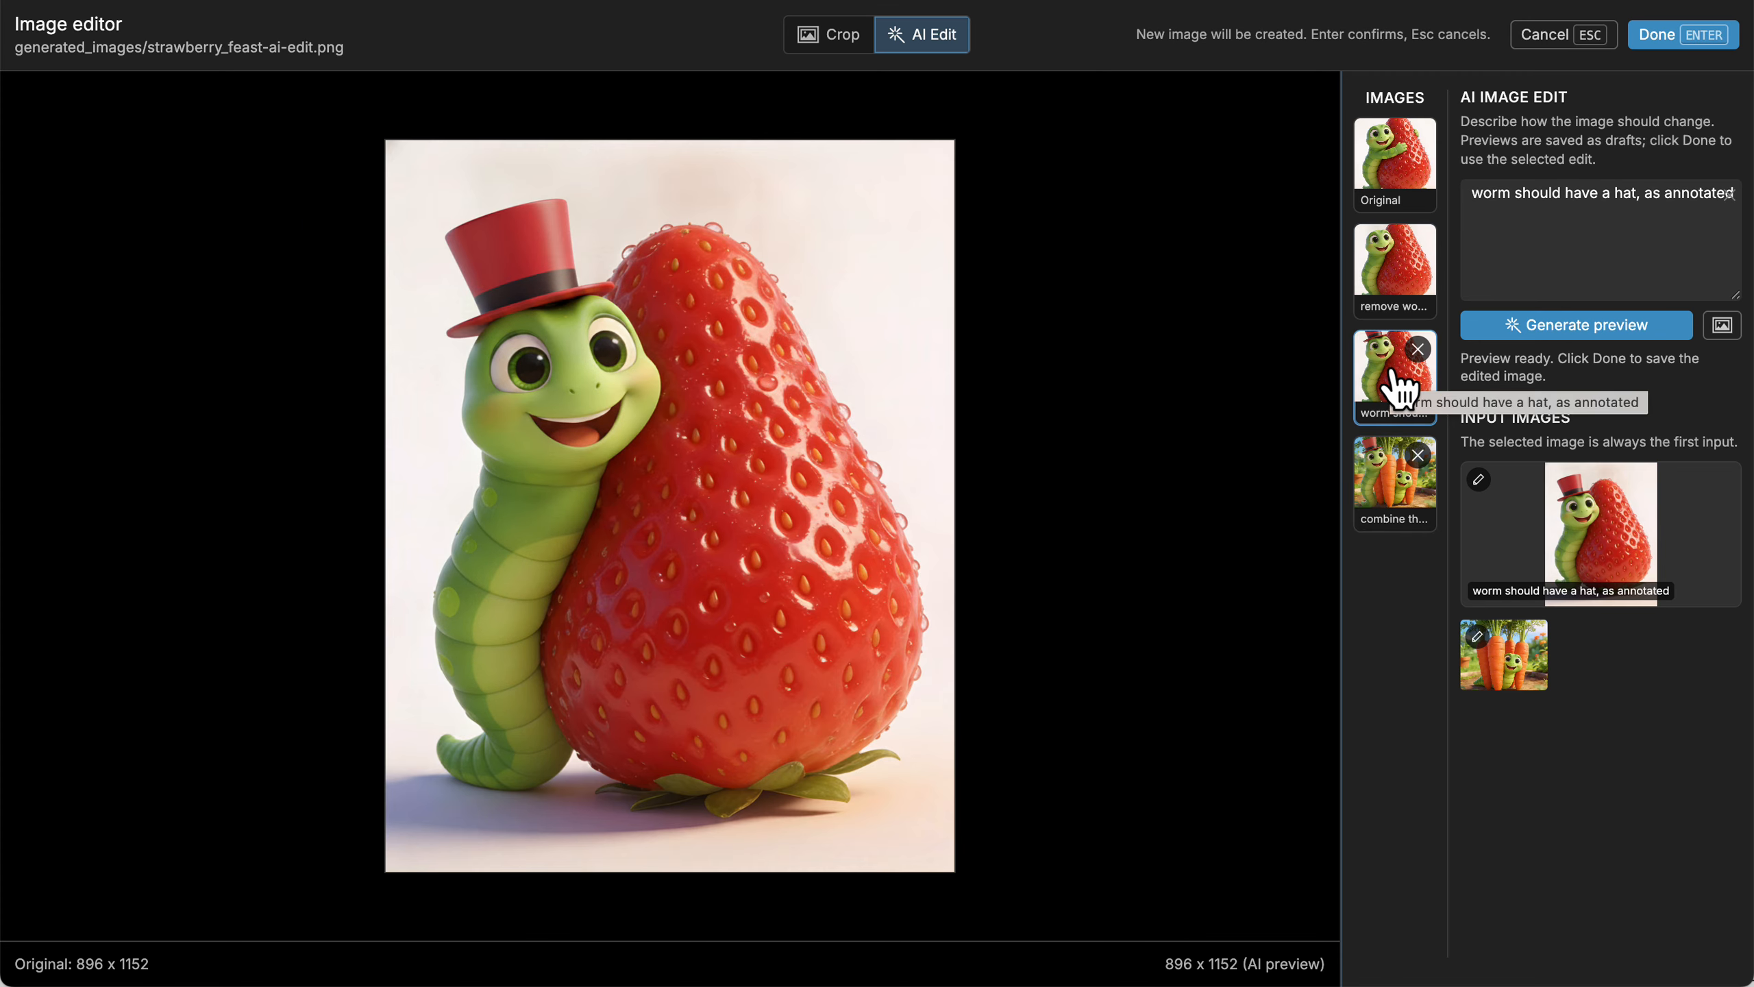
{"action": "left_click", "coordinate": [1668, 36]}
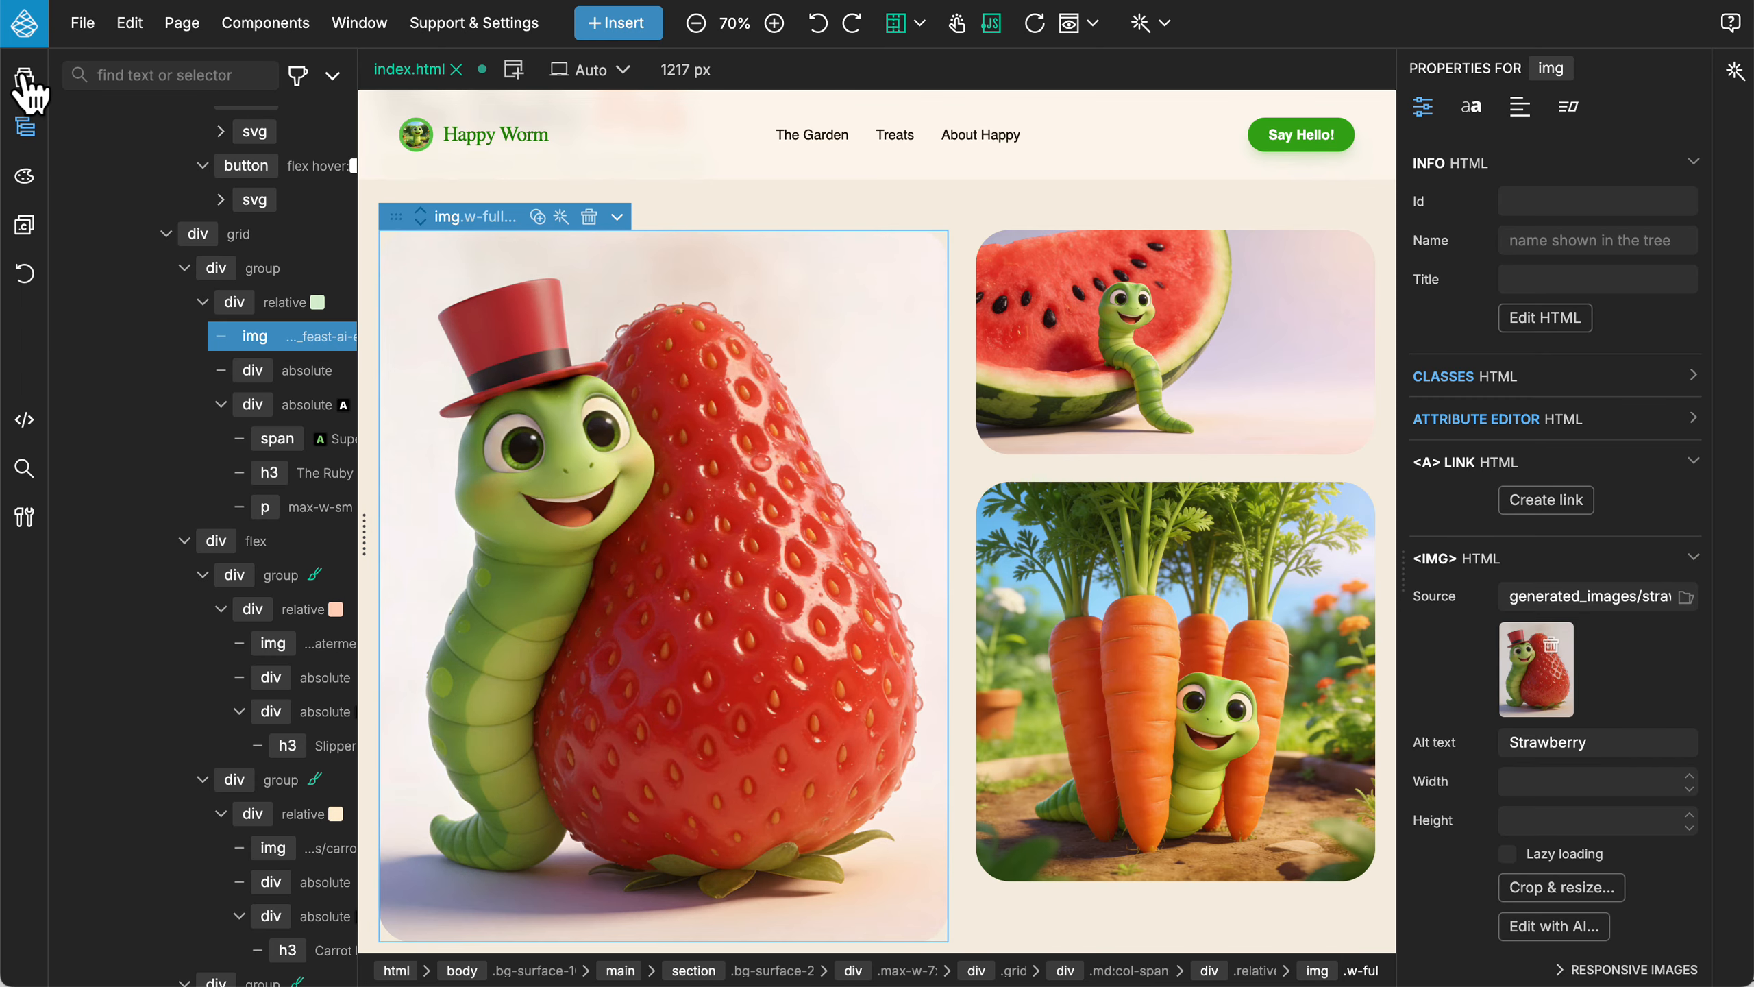
{"action": "left_click", "coordinate": [24, 78]}
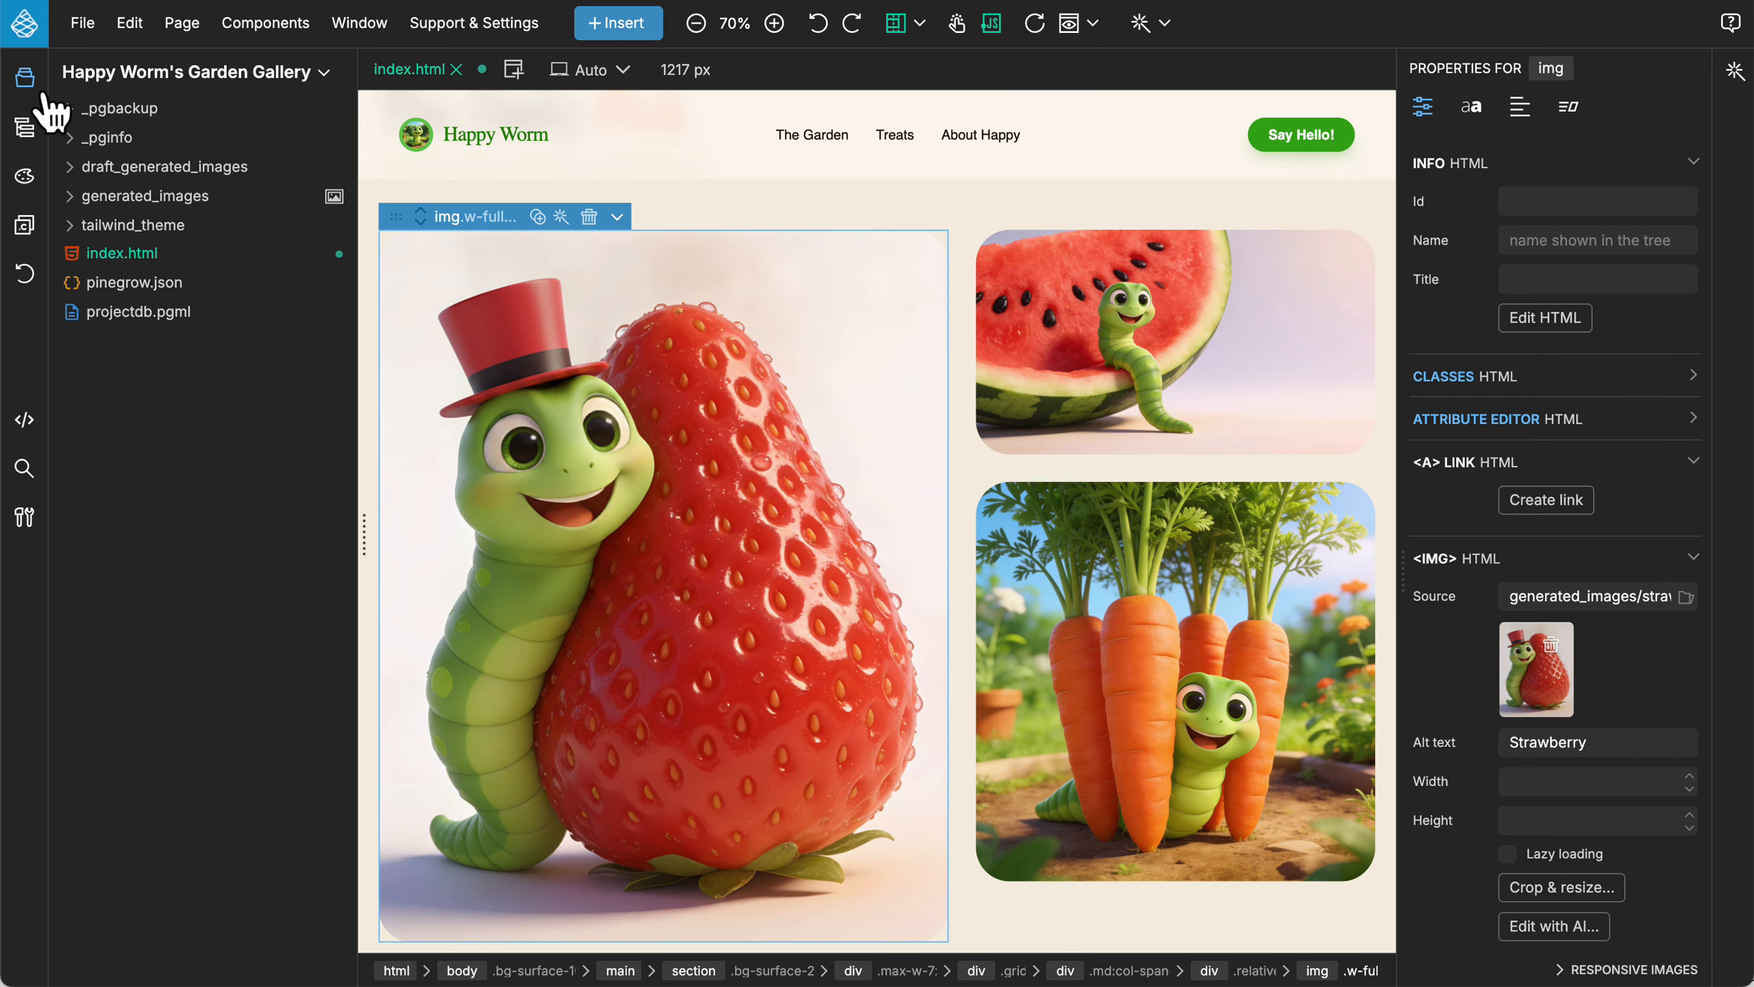
{"action": "left_click", "coordinate": [111, 169]}
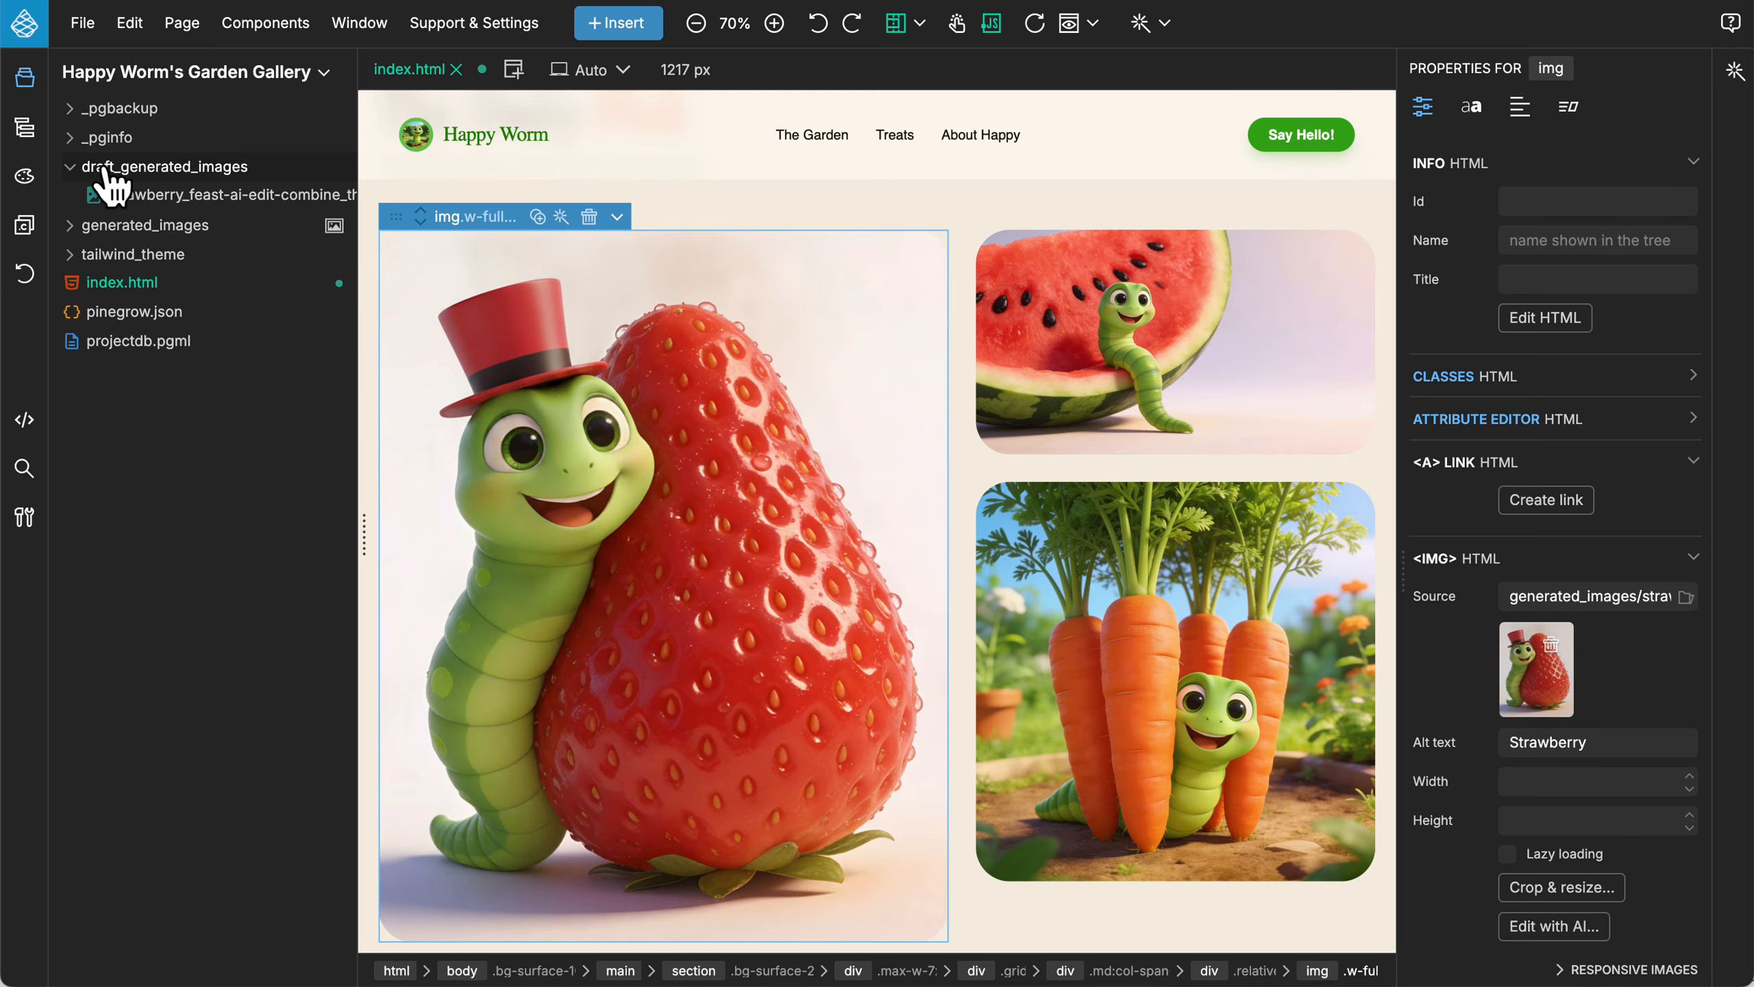
{"action": "mouse_move", "coordinate": [160, 200]}
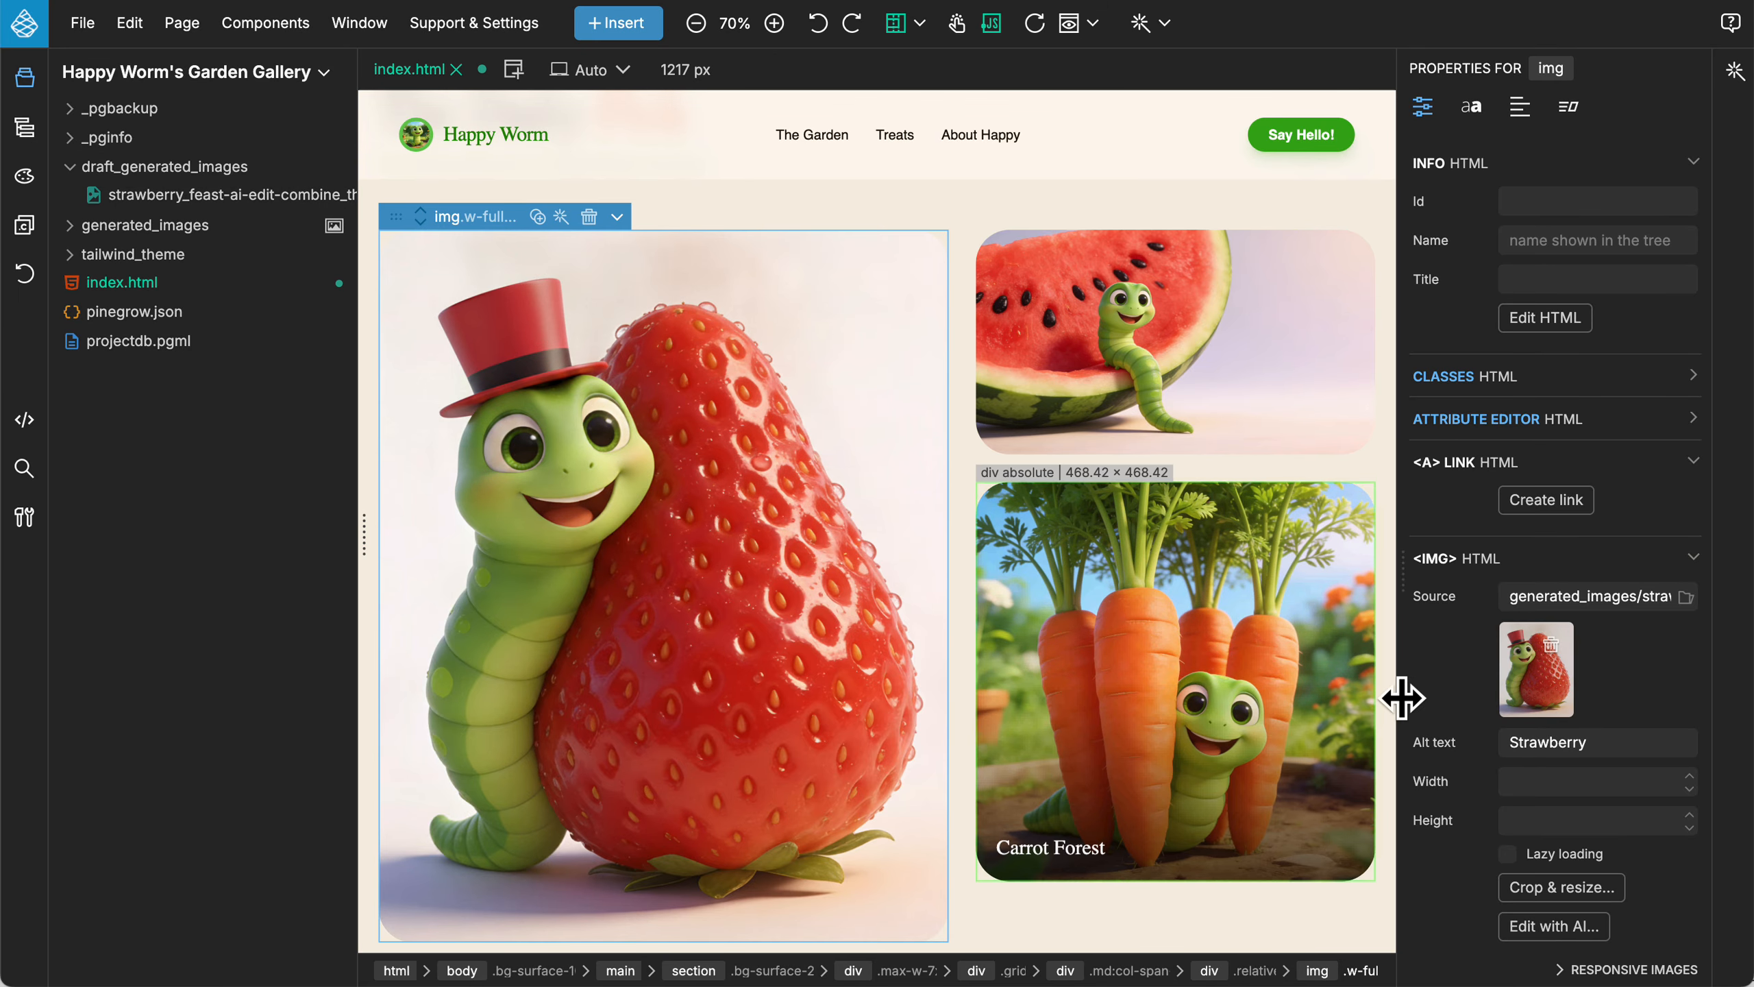
Swap the page image for the combined carrot version through AI editing and check the contents of the generated_images folder
{"action": "left_click", "coordinate": [1531, 929]}
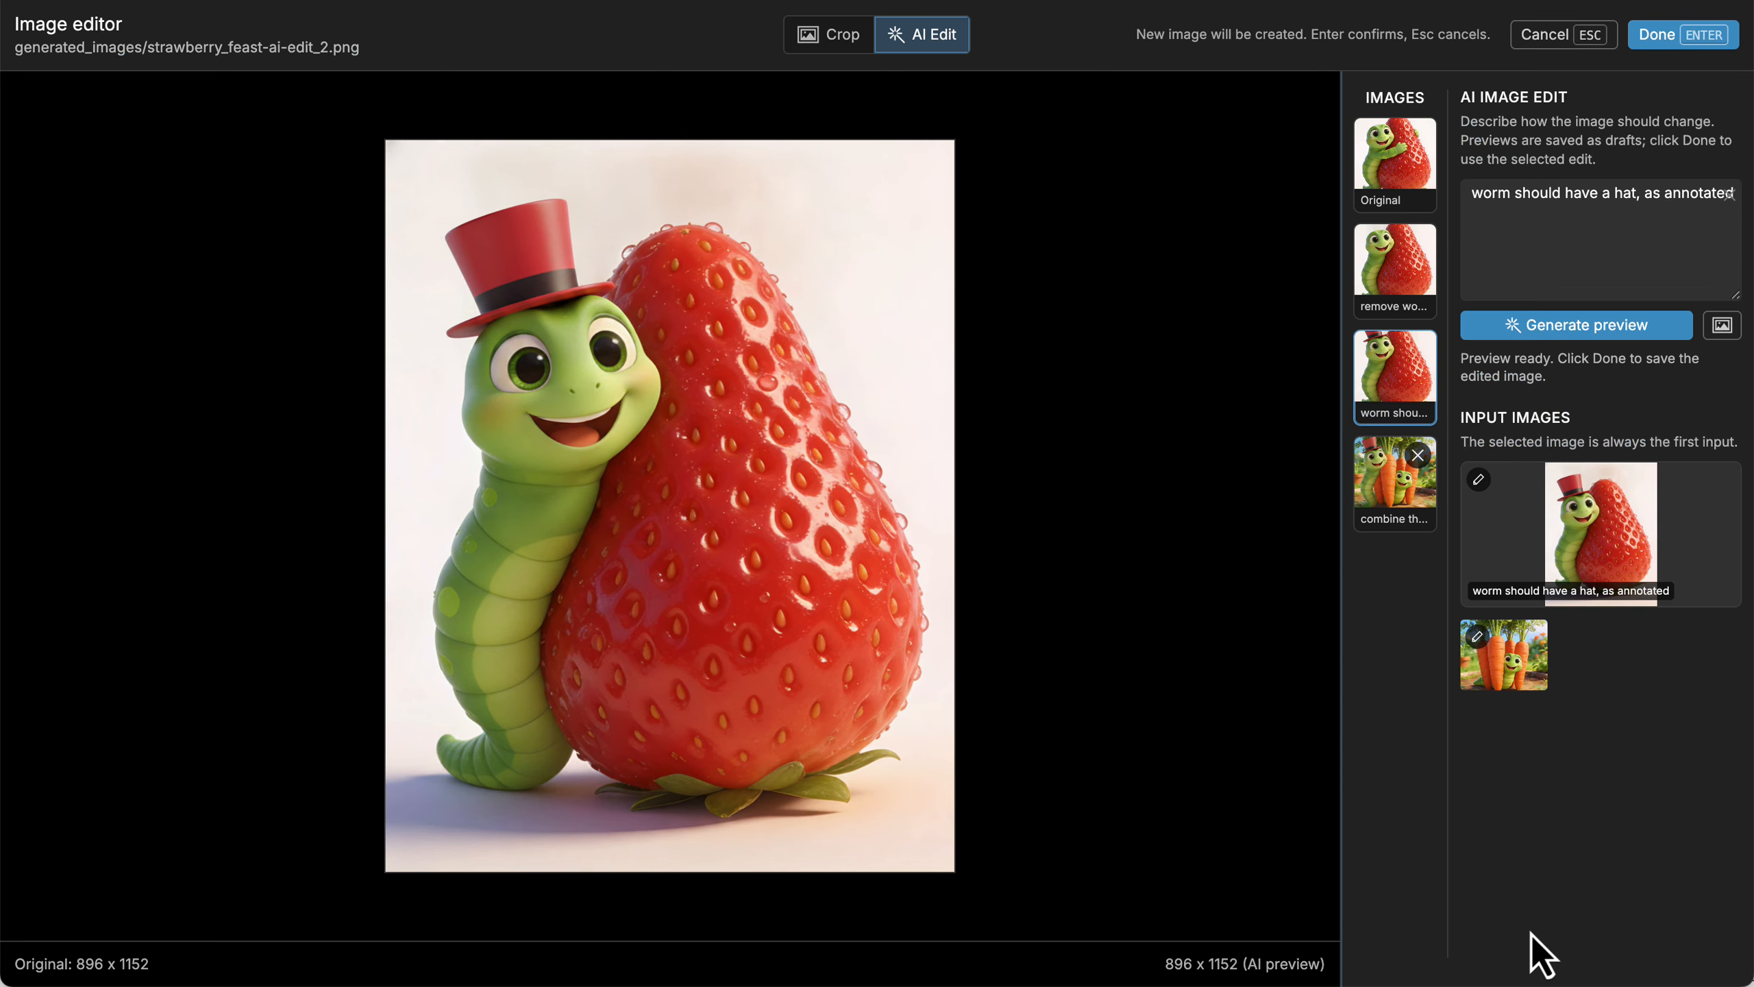
{"action": "left_click", "coordinate": [1378, 499]}
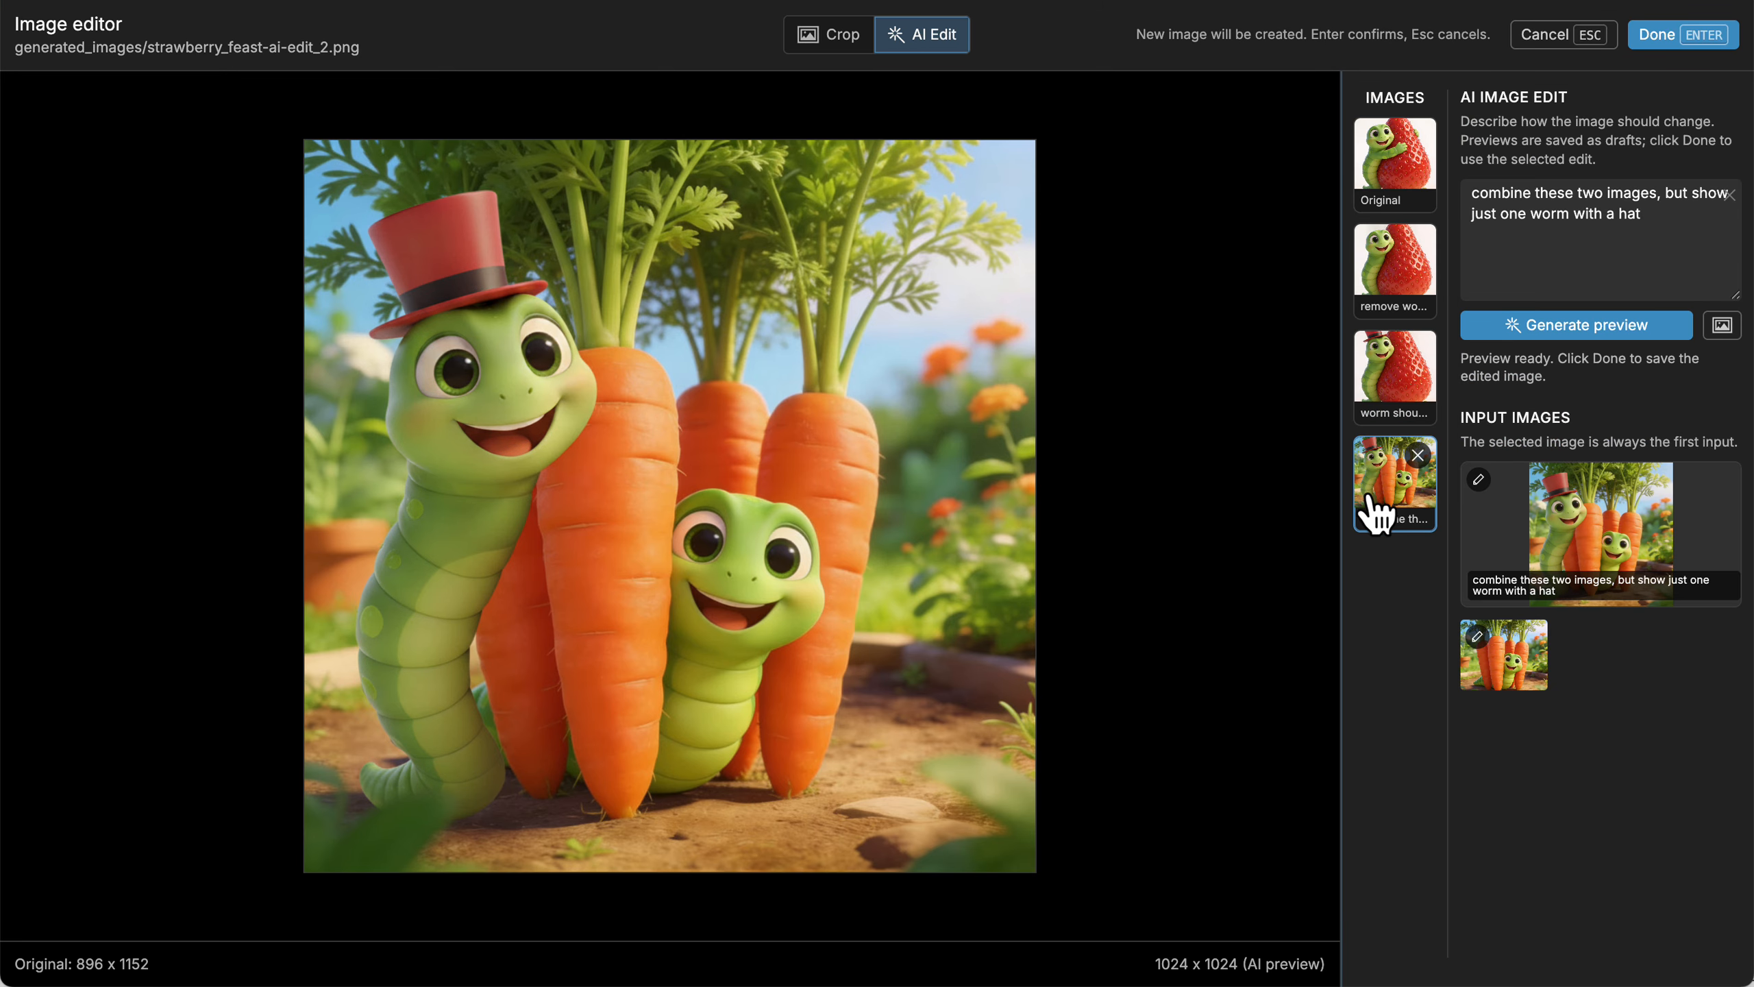
{"action": "left_click", "coordinate": [1679, 38]}
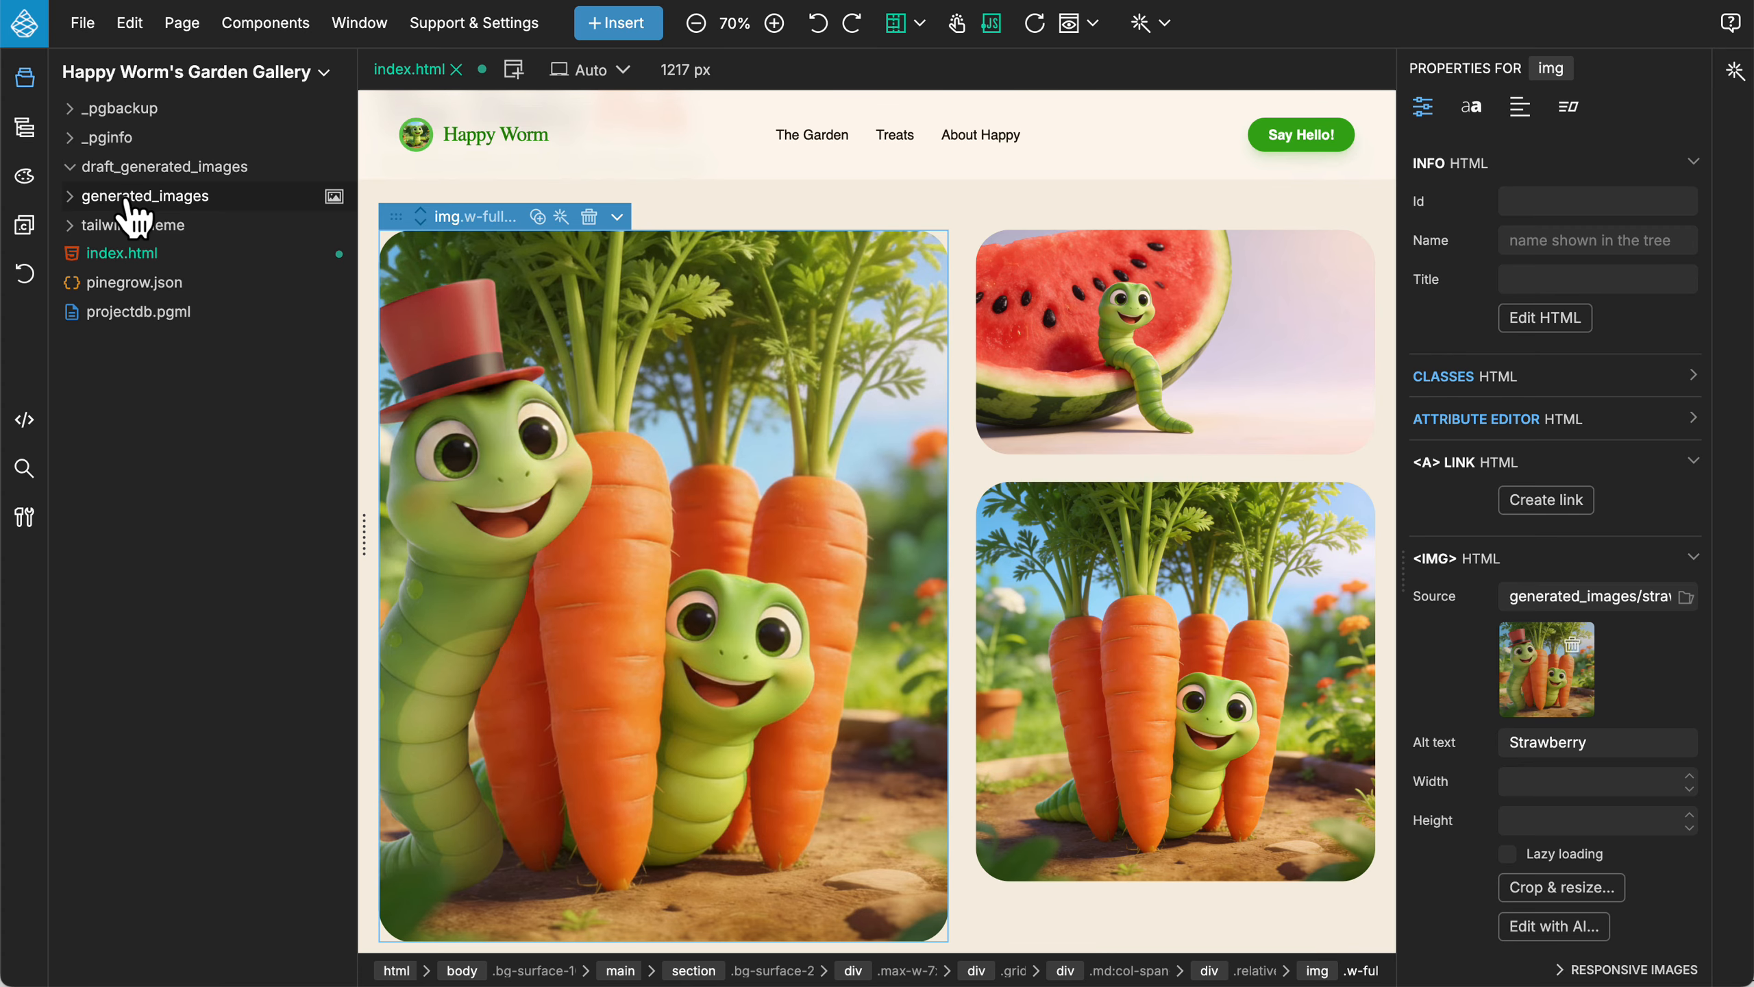
{"action": "left_click", "coordinate": [127, 199]}
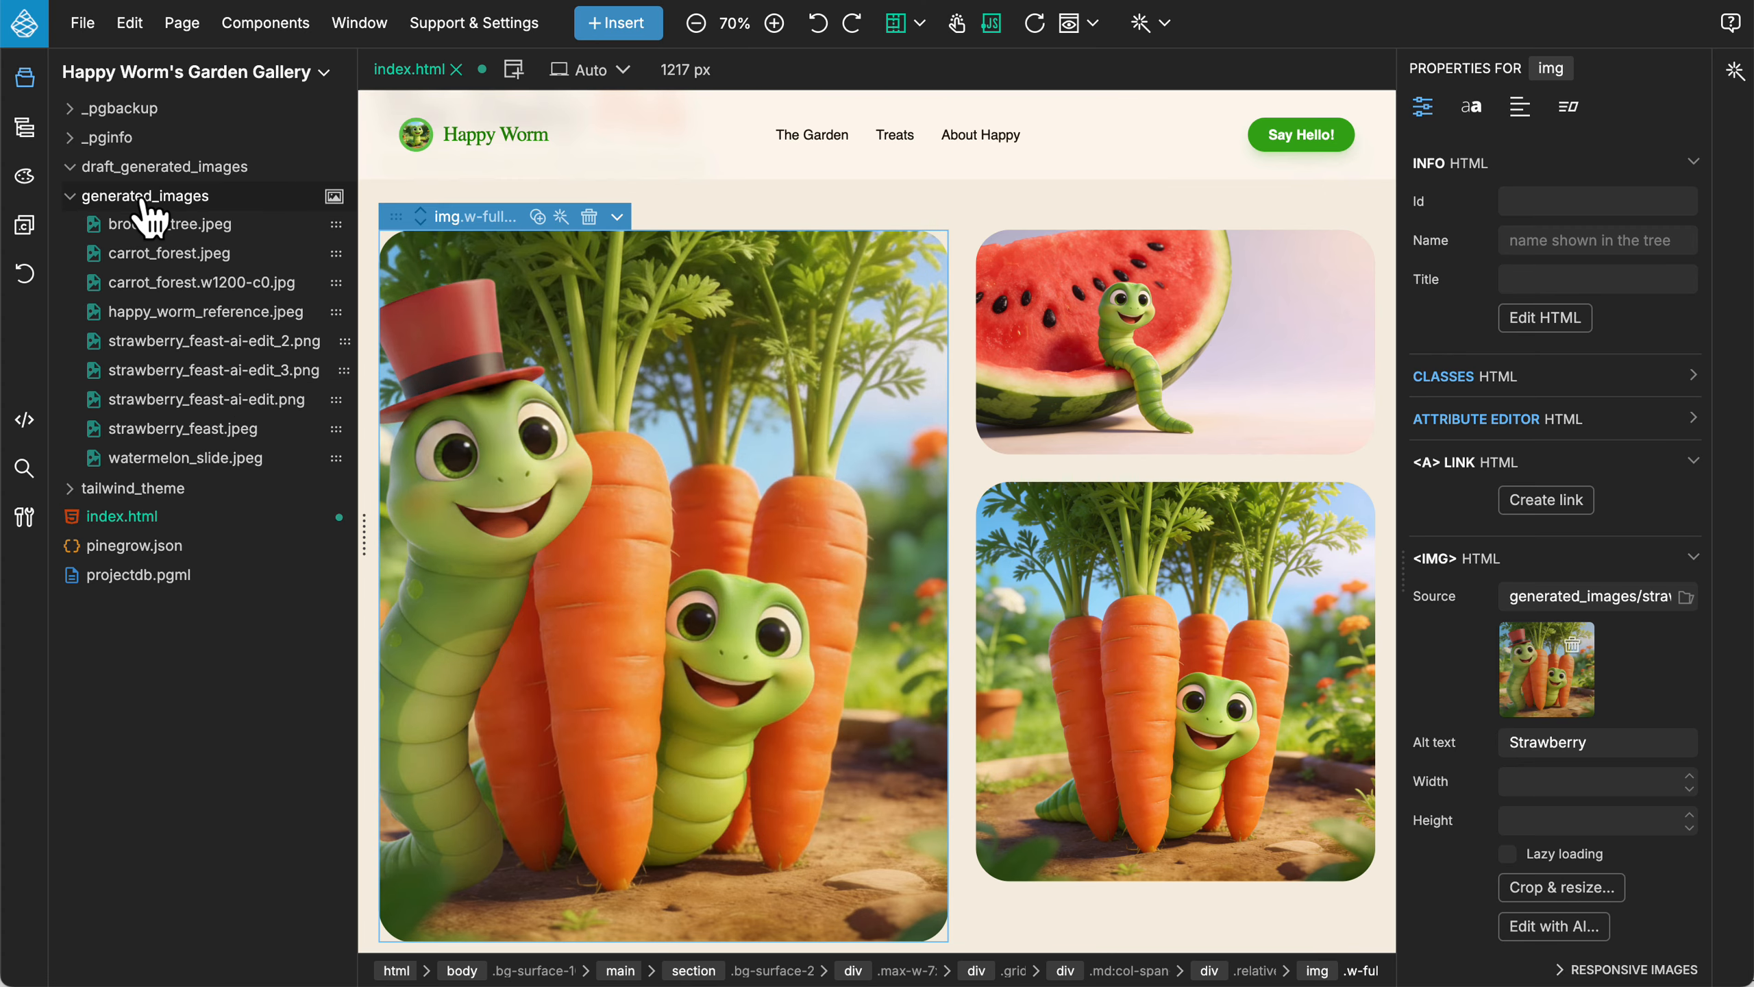
{"action": "left_click", "coordinate": [143, 199]}
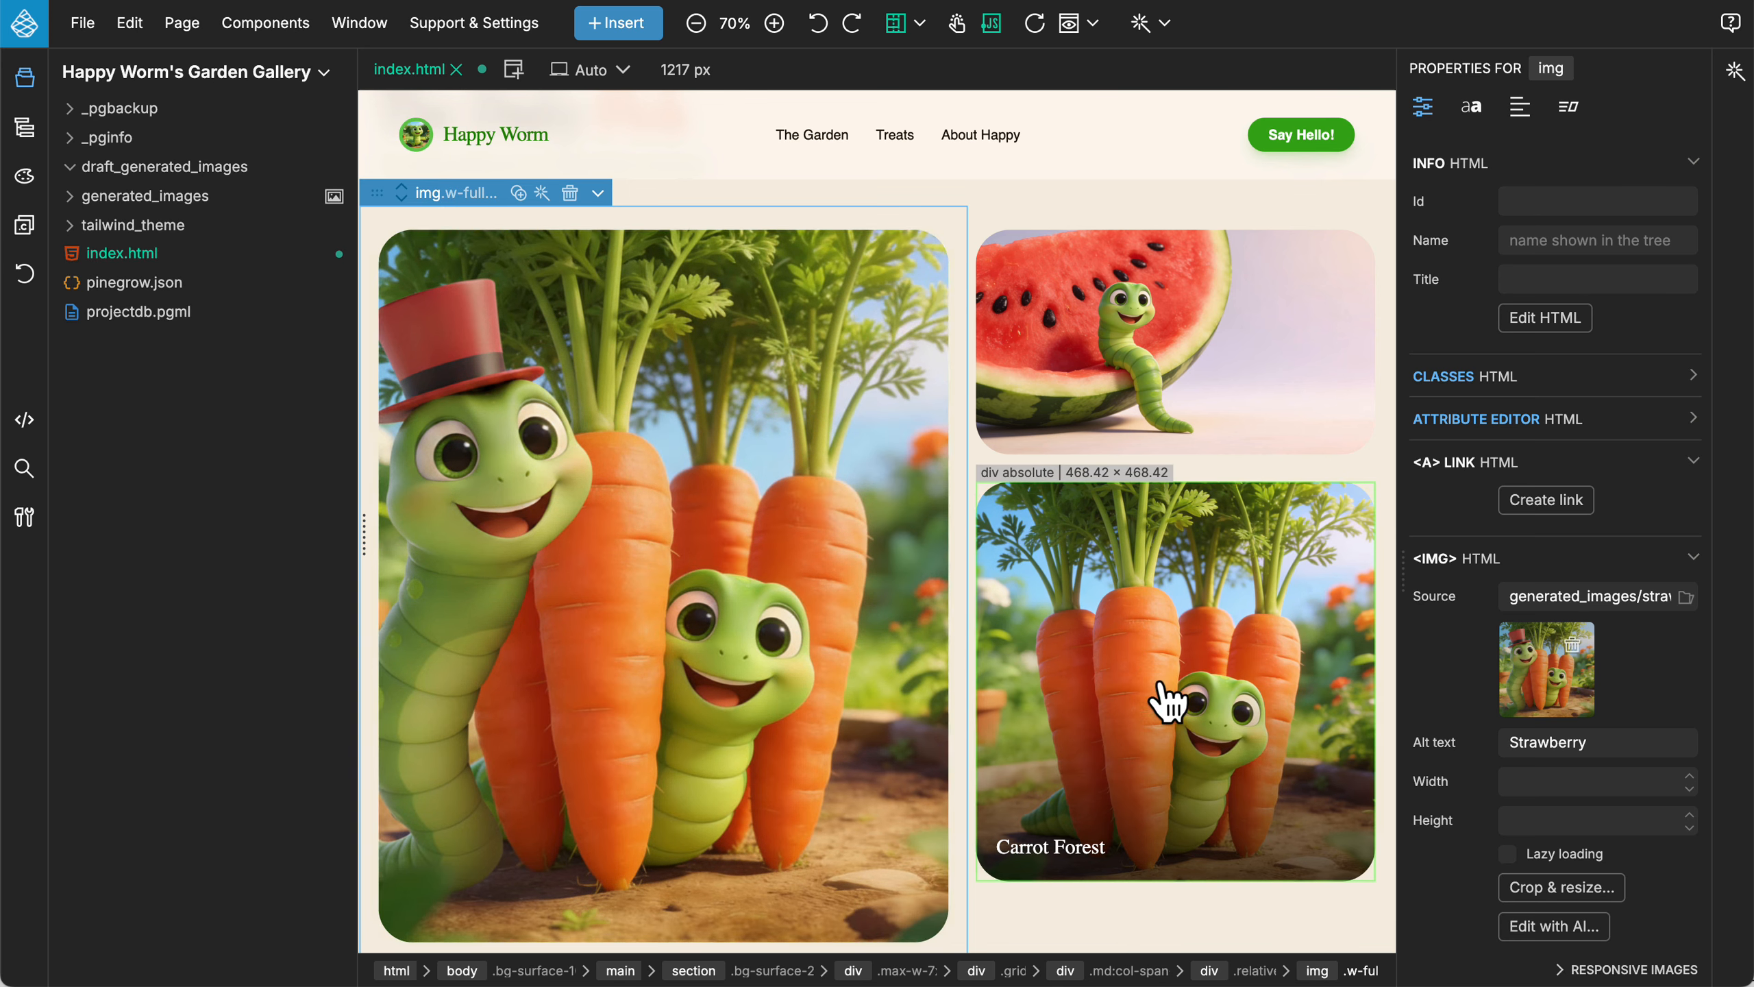
Reopen the image for AI editing and apply the "remove worm's hands" version to the page
{"action": "left_click", "coordinate": [1560, 930]}
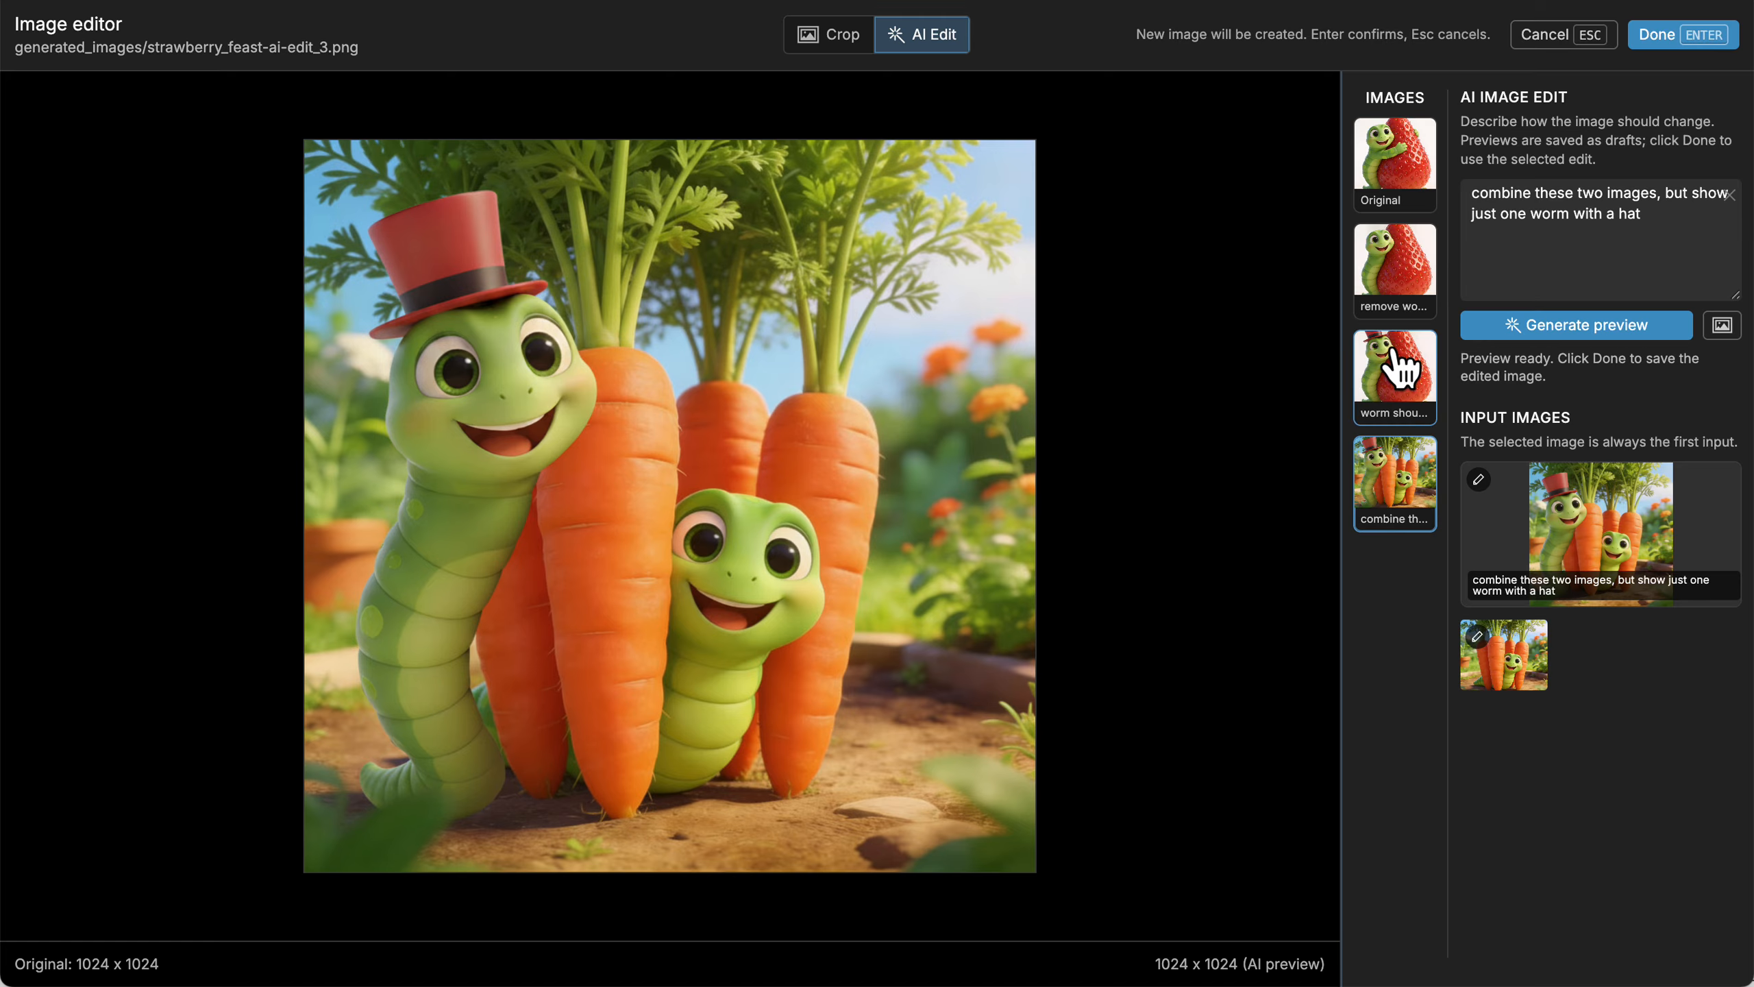
{"action": "left_click", "coordinate": [1397, 266]}
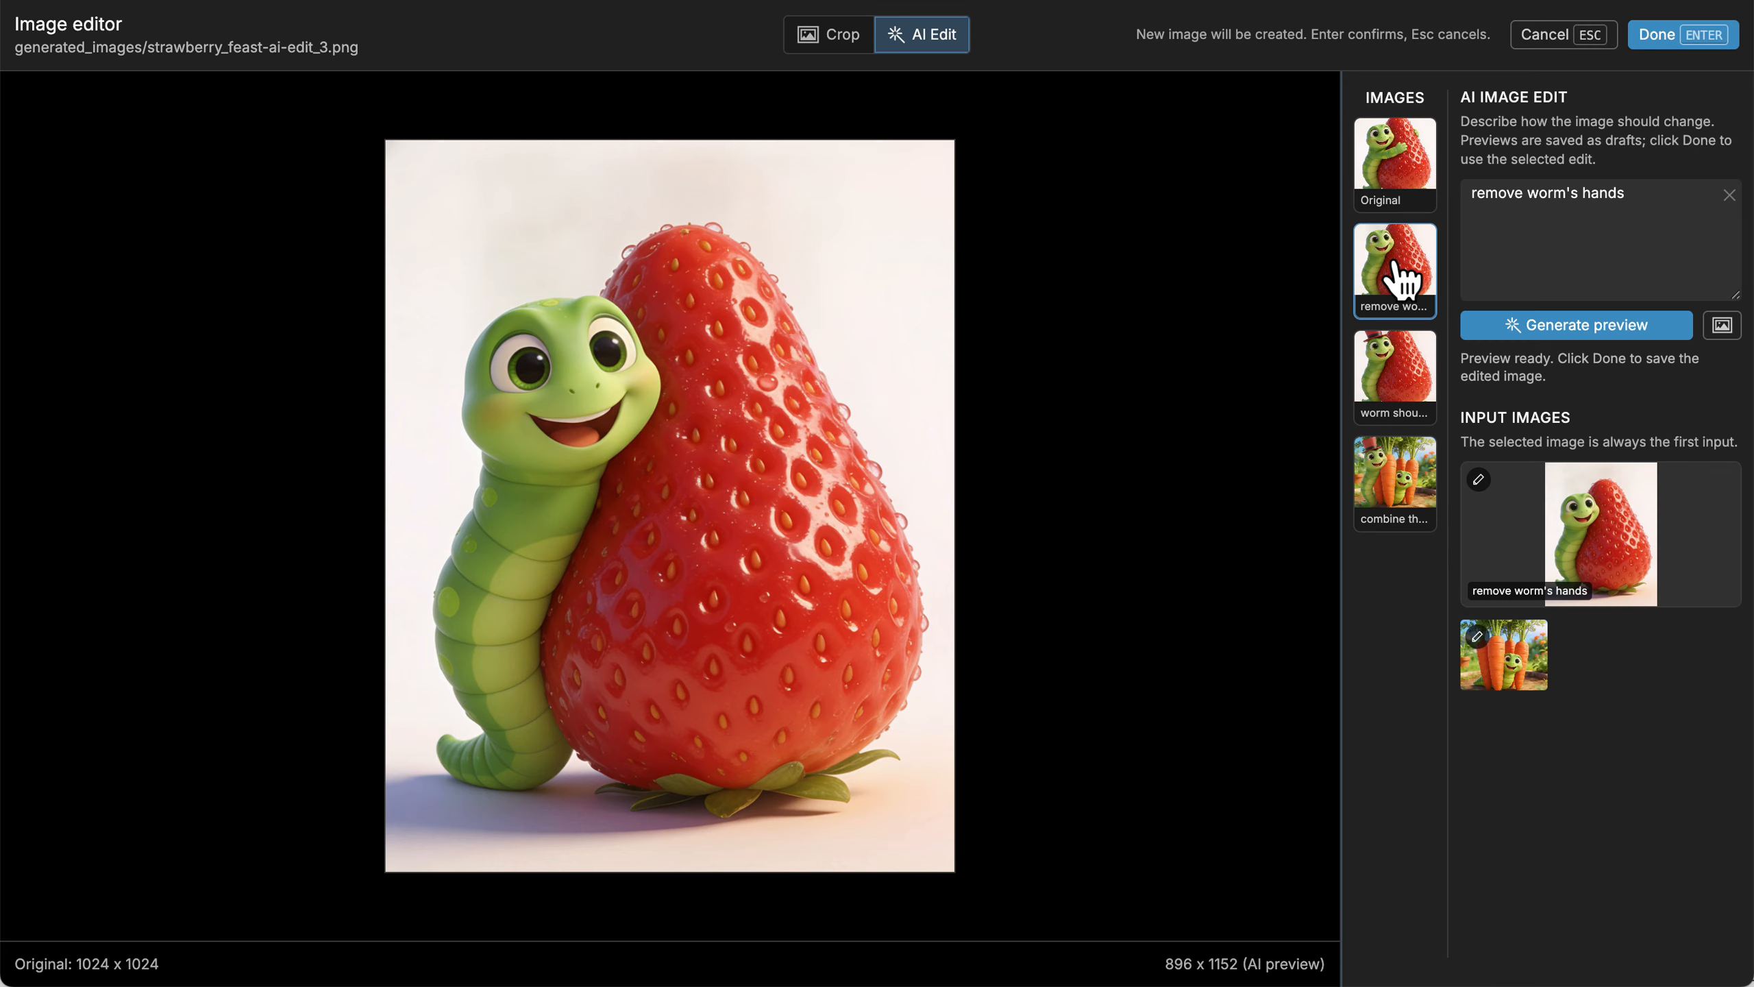
{"action": "left_click", "coordinate": [1657, 34]}
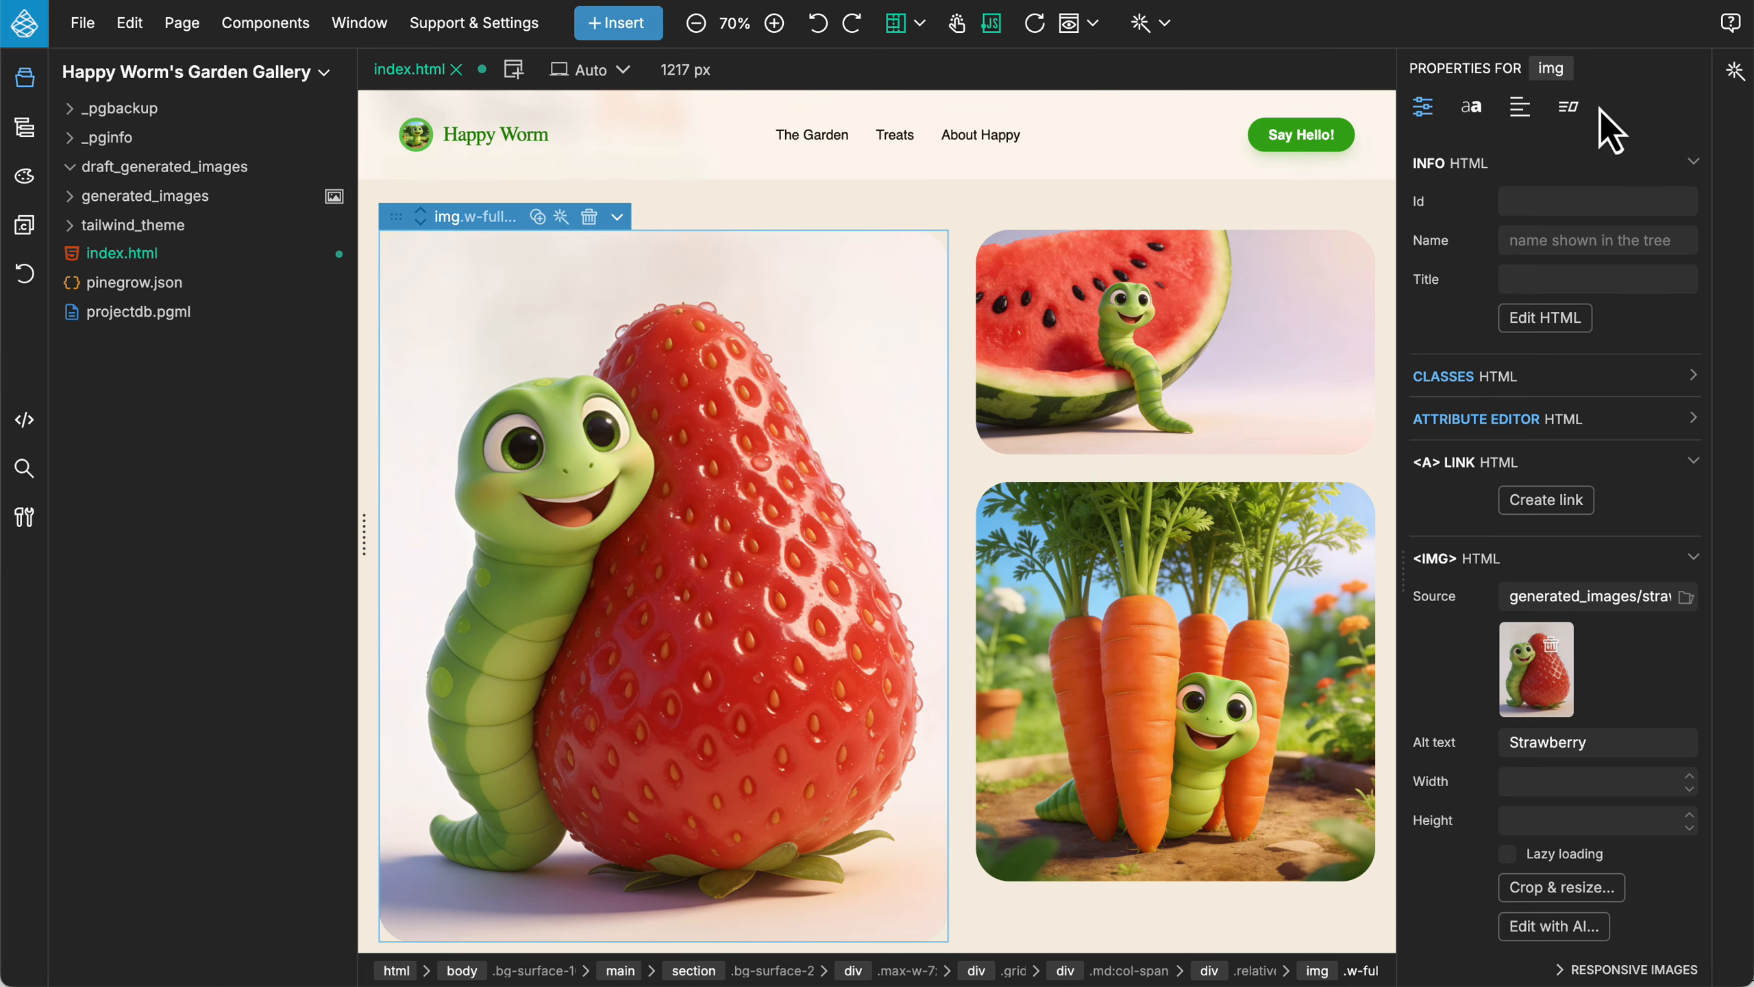
Show the AI assistant and open its settings
{"action": "left_click", "coordinate": [1735, 70]}
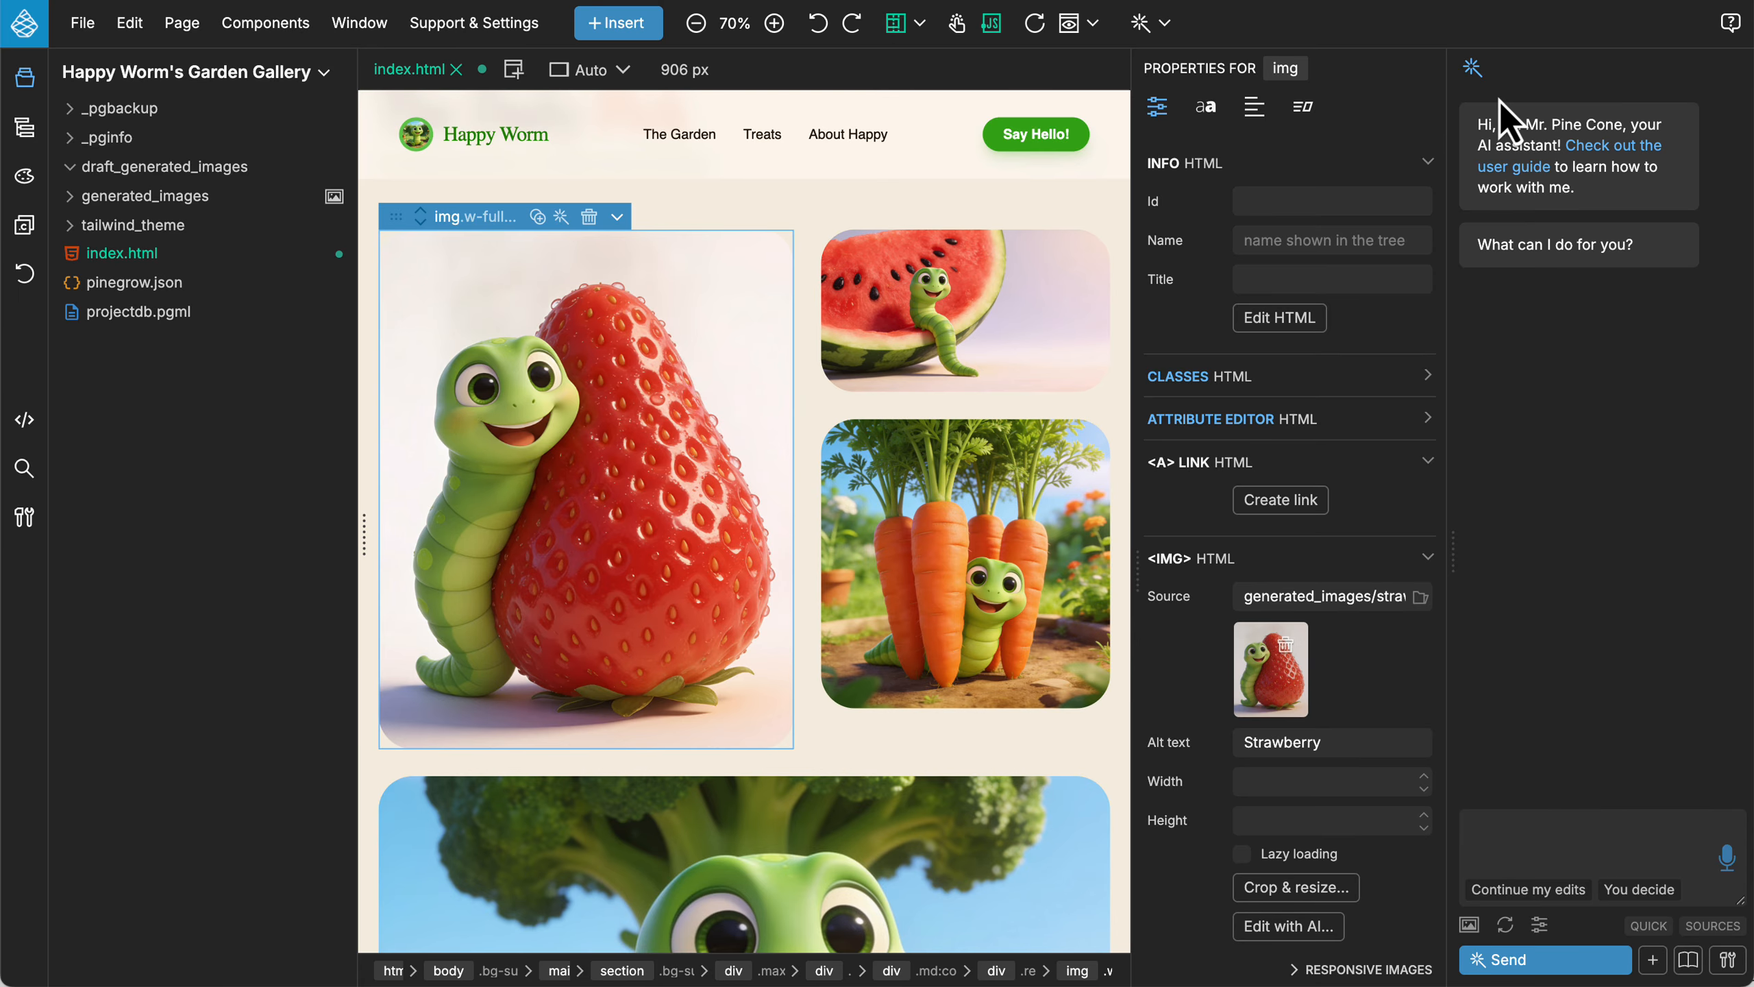
{"action": "left_click", "coordinate": [1728, 961]}
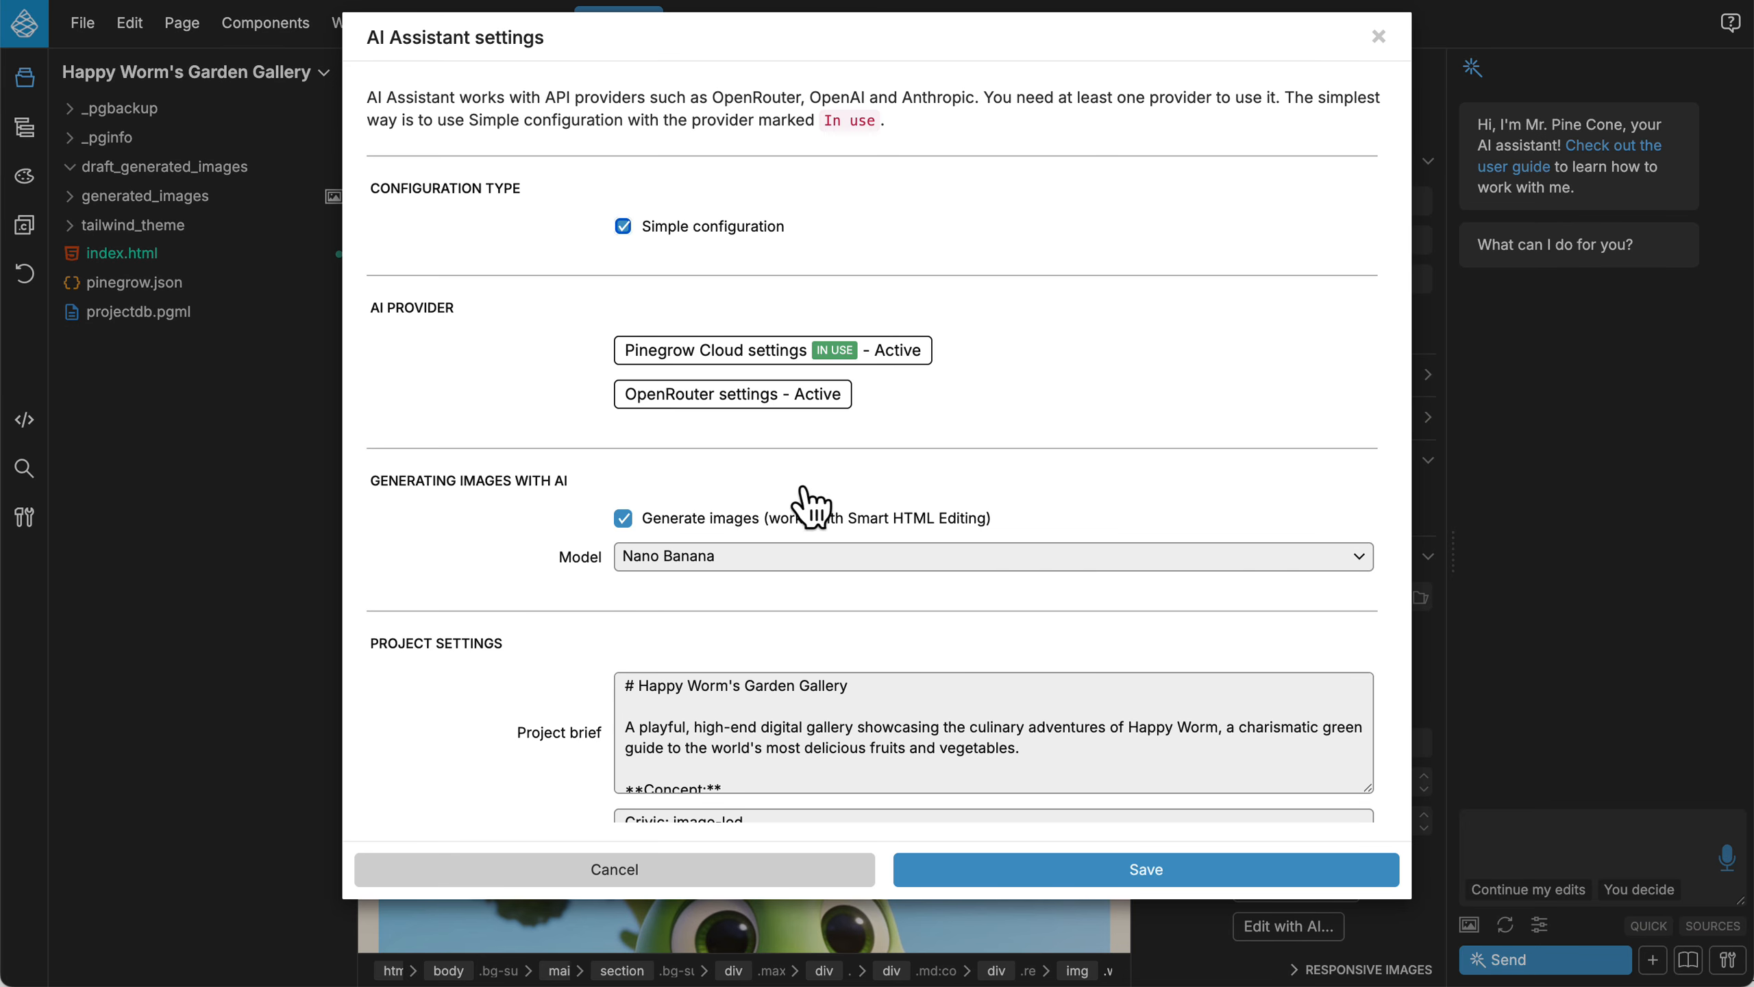